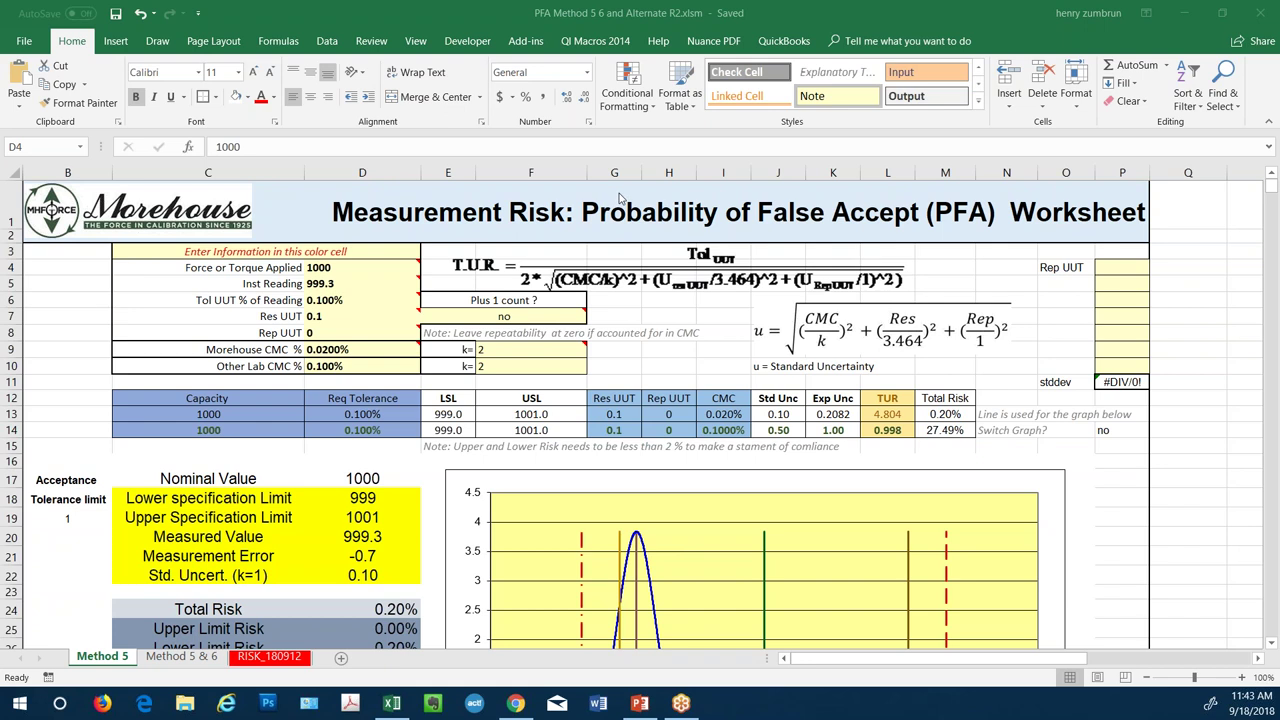
Step: Read the cell notes on the Force or Torque Applied and Inst Reading entries and locate the Rep UUT entry cells
click(362, 272)
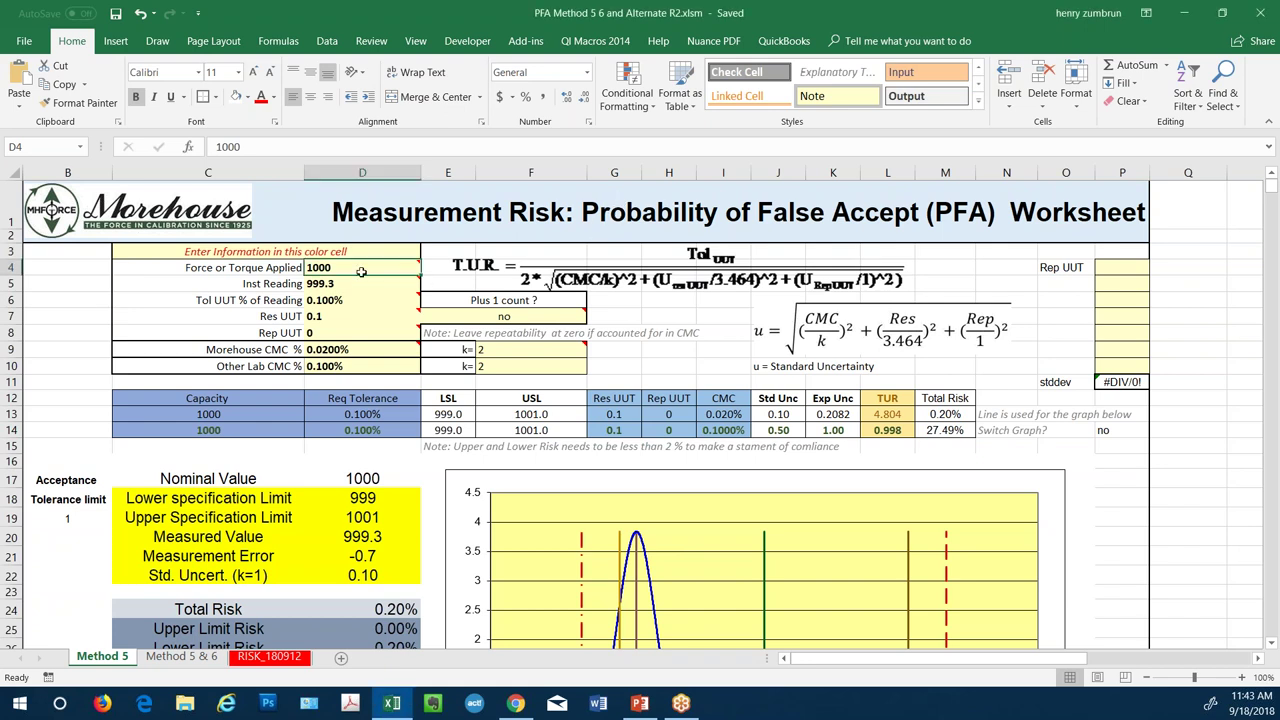
mouse_move(374, 278)
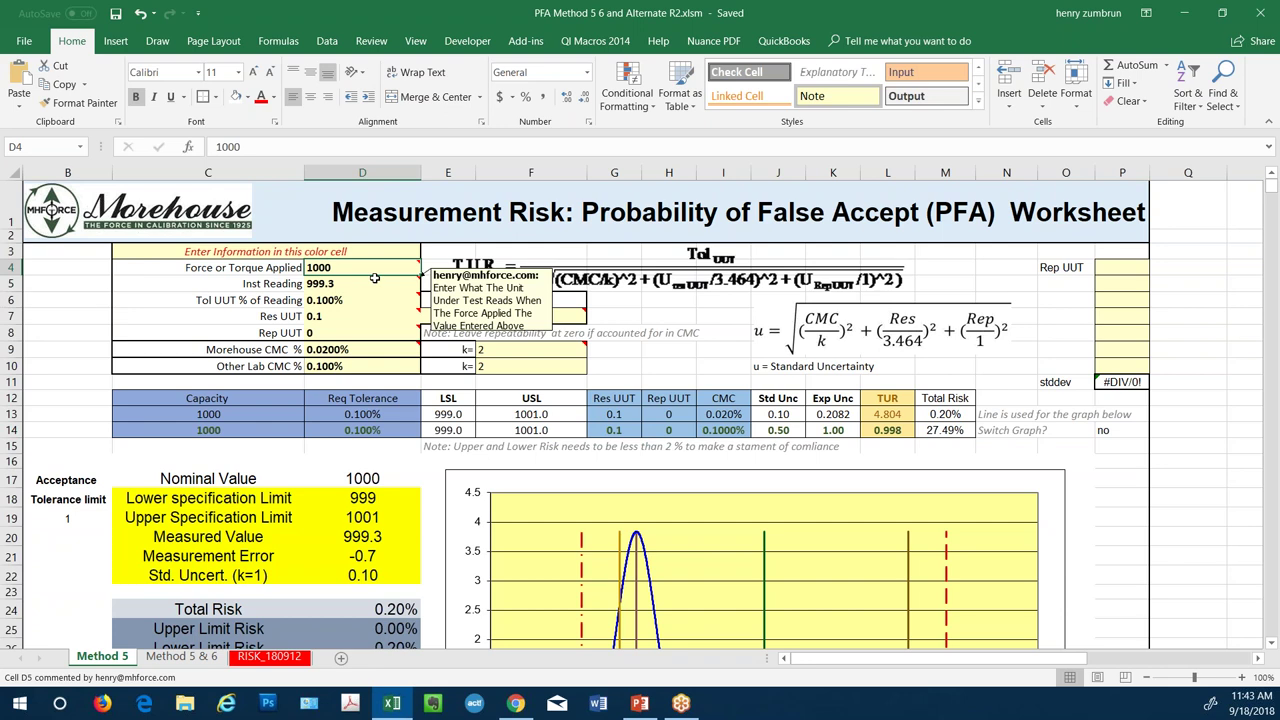
mouse_move(418, 261)
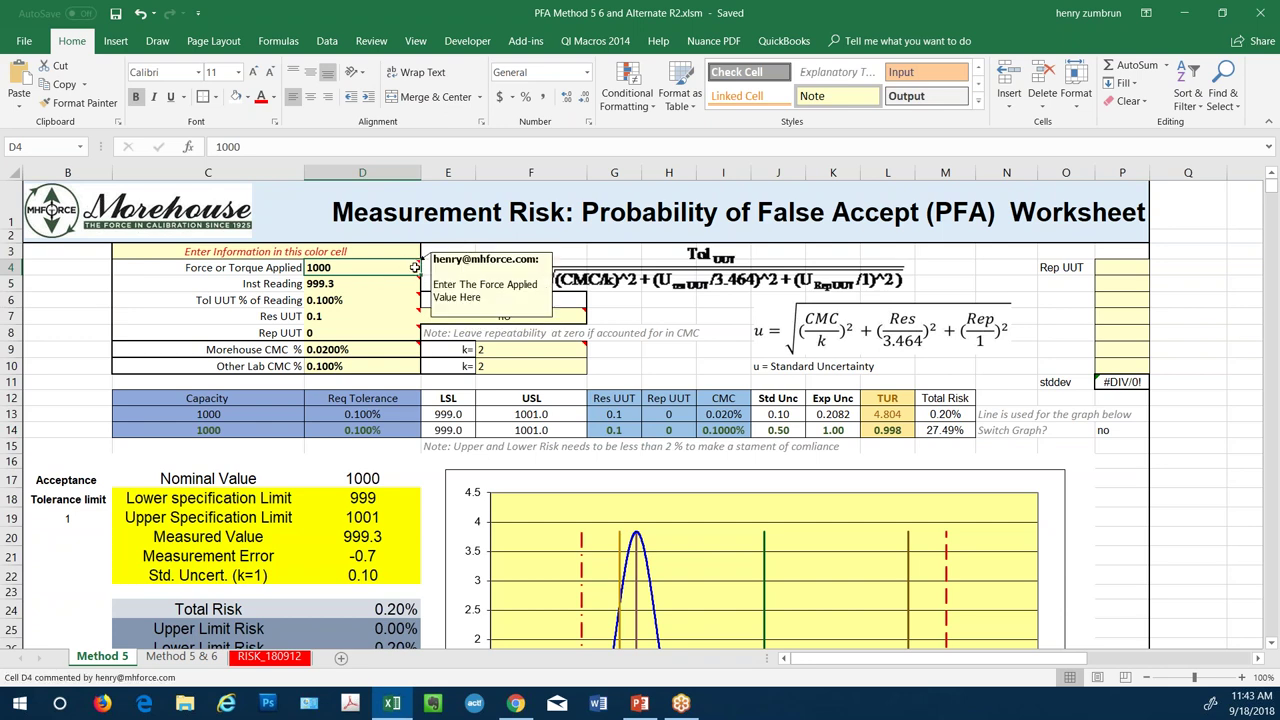
mouse_move(414, 287)
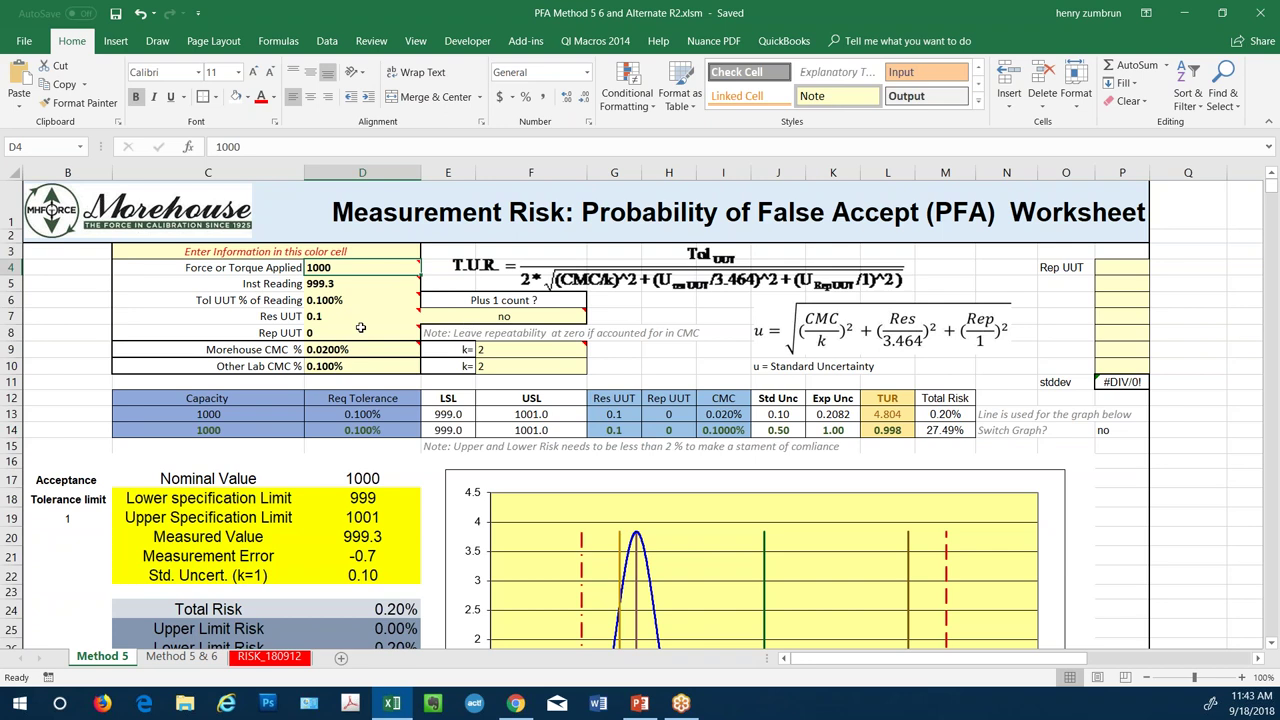
click(1100, 268)
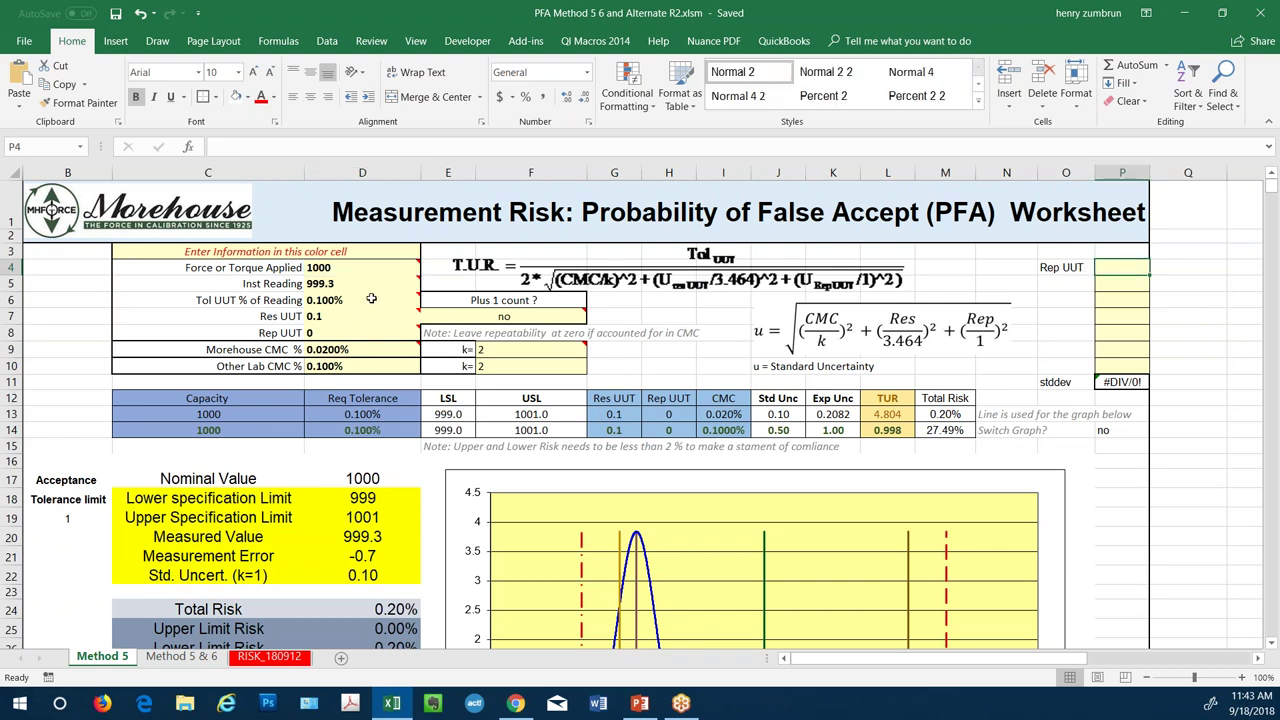
Step: Try the other Plus 1 count option and set it back to no
click(567, 318)
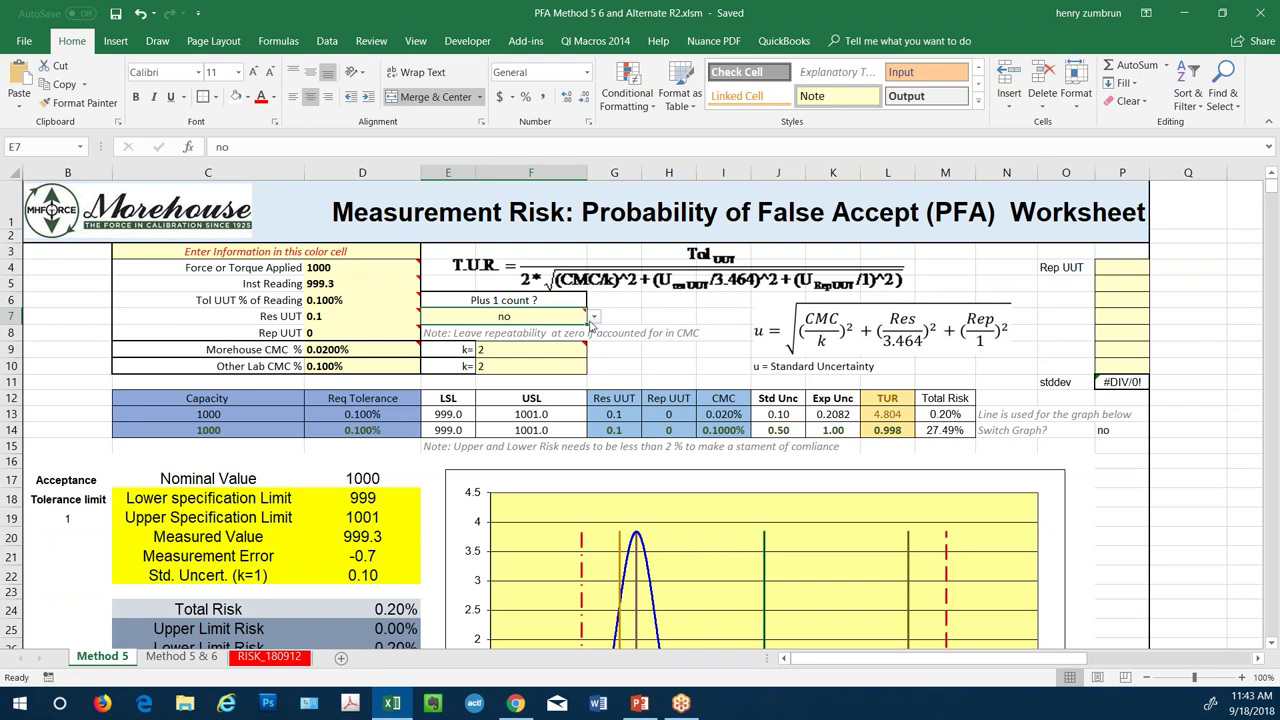
click(594, 318)
click(548, 331)
click(594, 318)
click(549, 345)
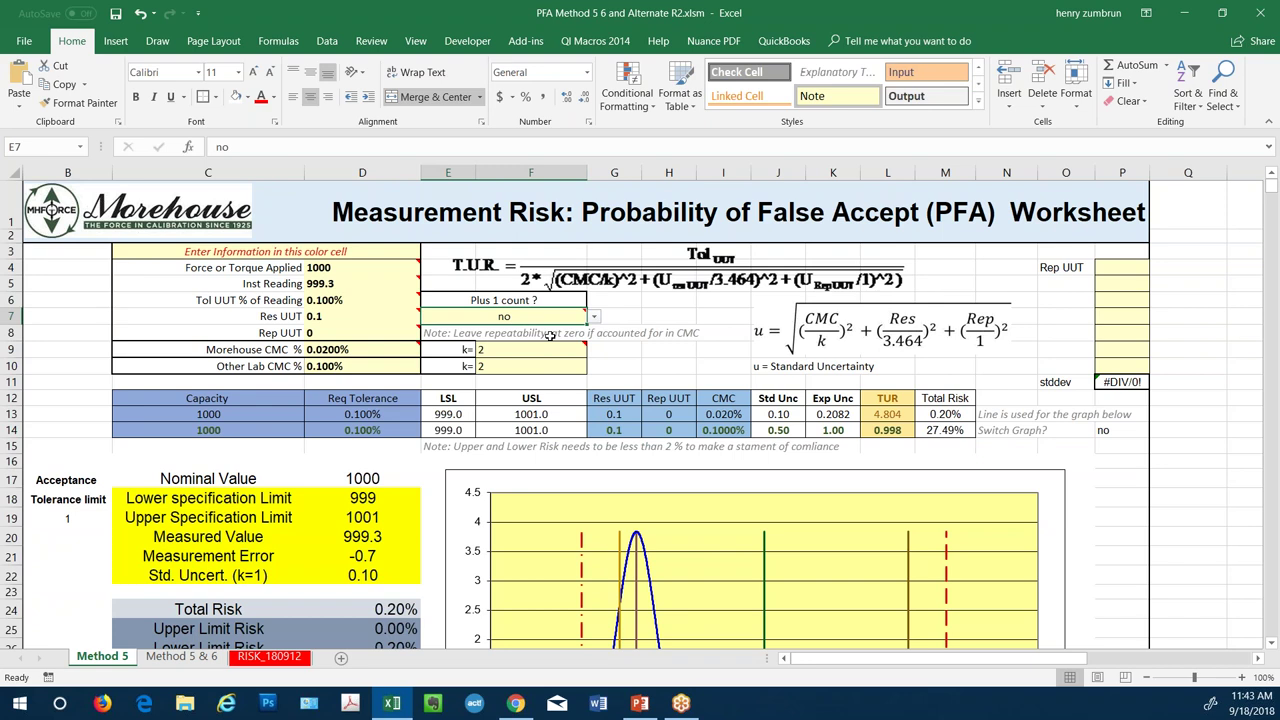
Step: Set both the Force or Torque Applied and the Inst Reading to 10000
click(340, 272)
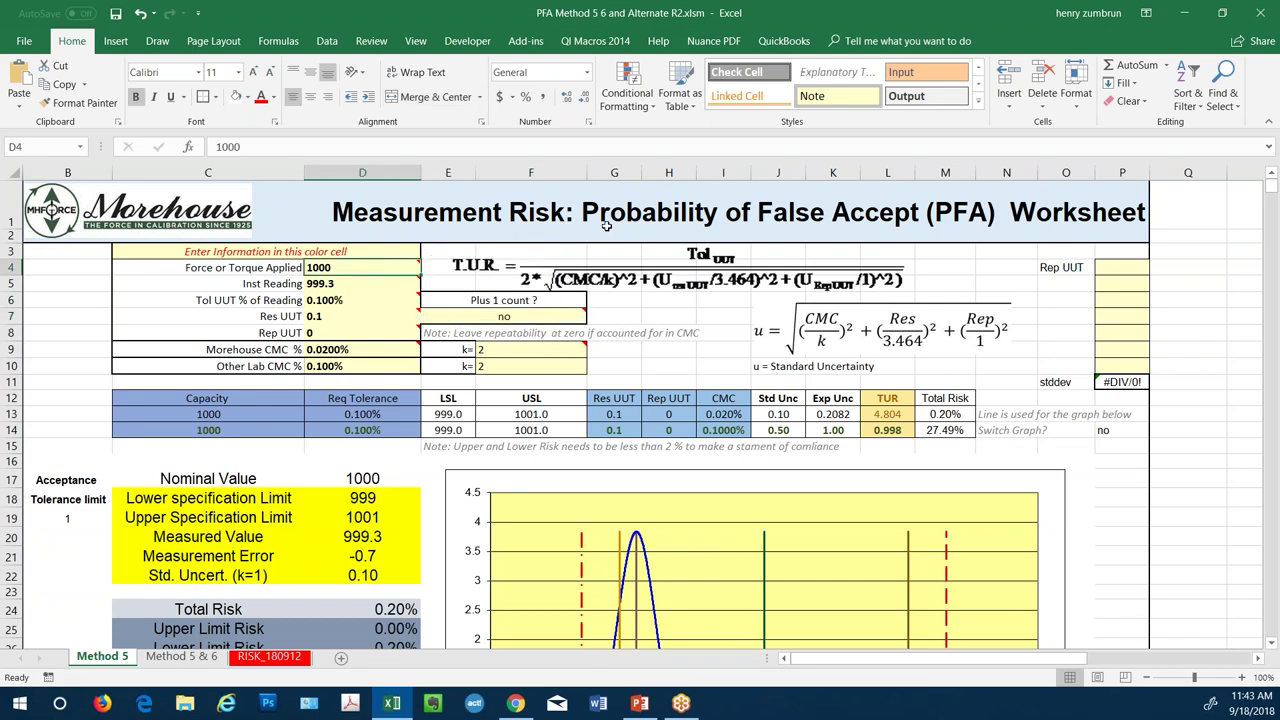
text(10000)
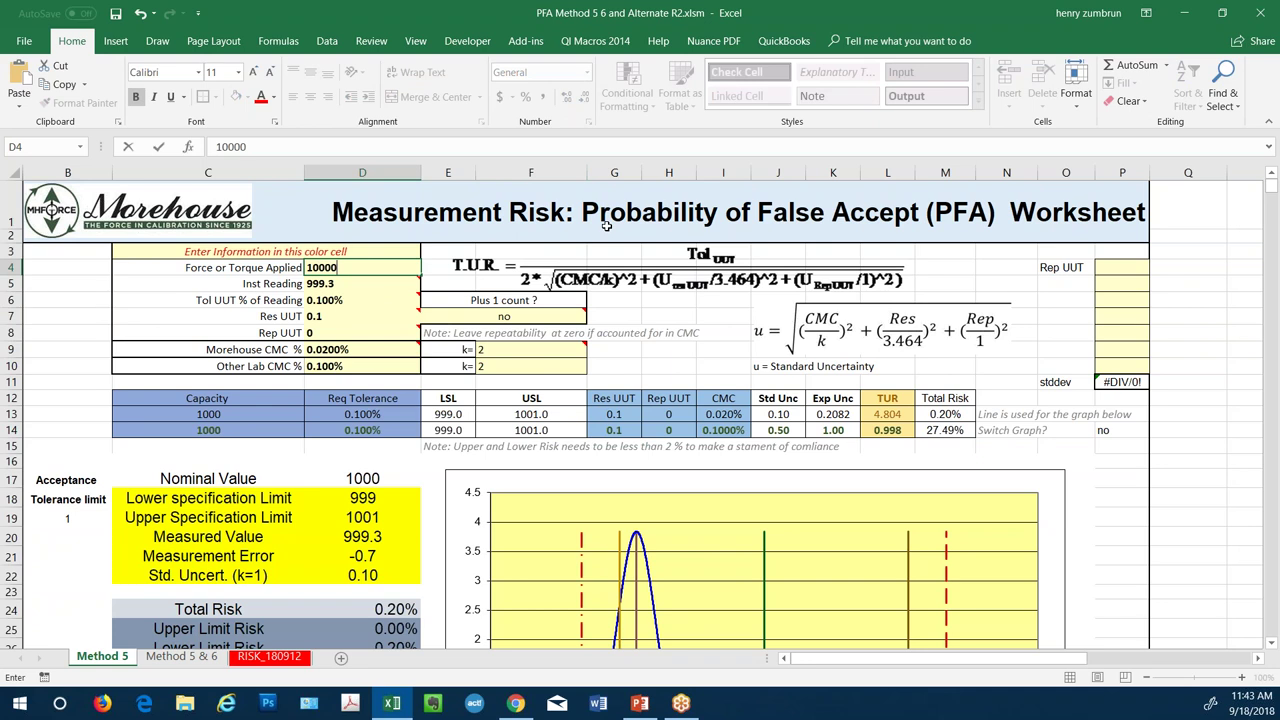
key(Return)
text(10000)
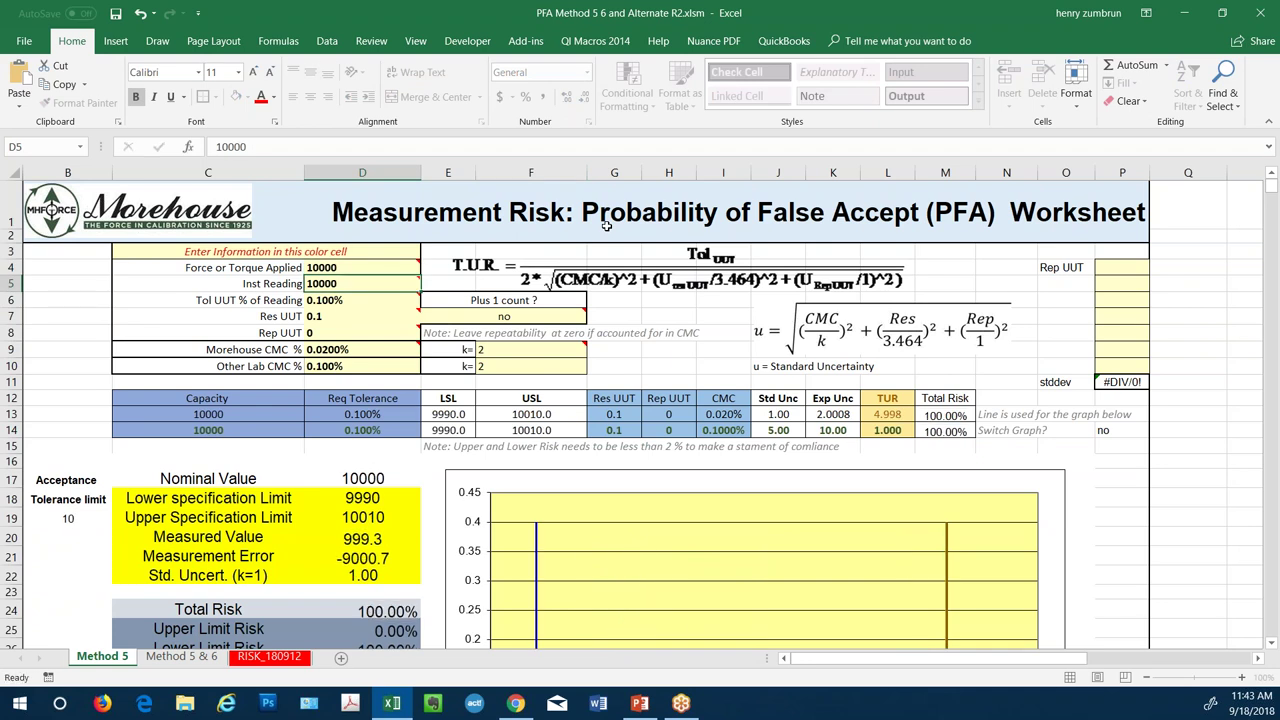
key(Return)
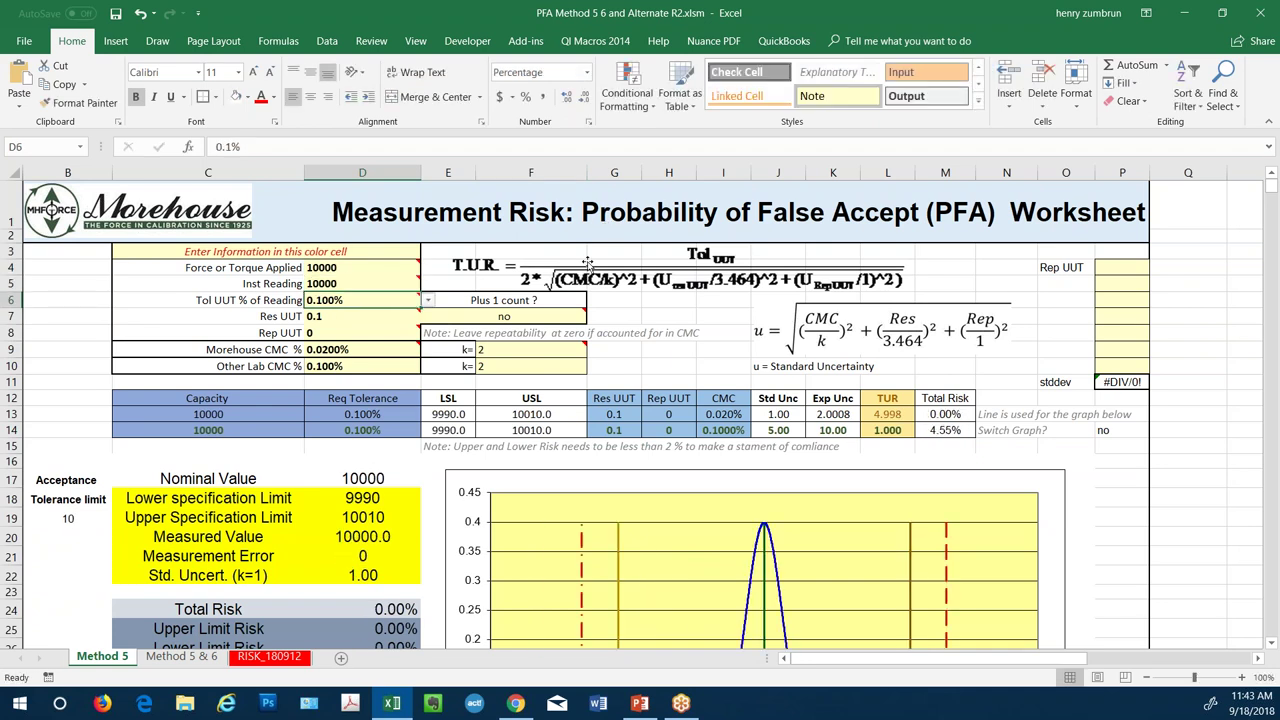
Step: Choose 0.025% as the Tol UUT % of Reading
click(429, 301)
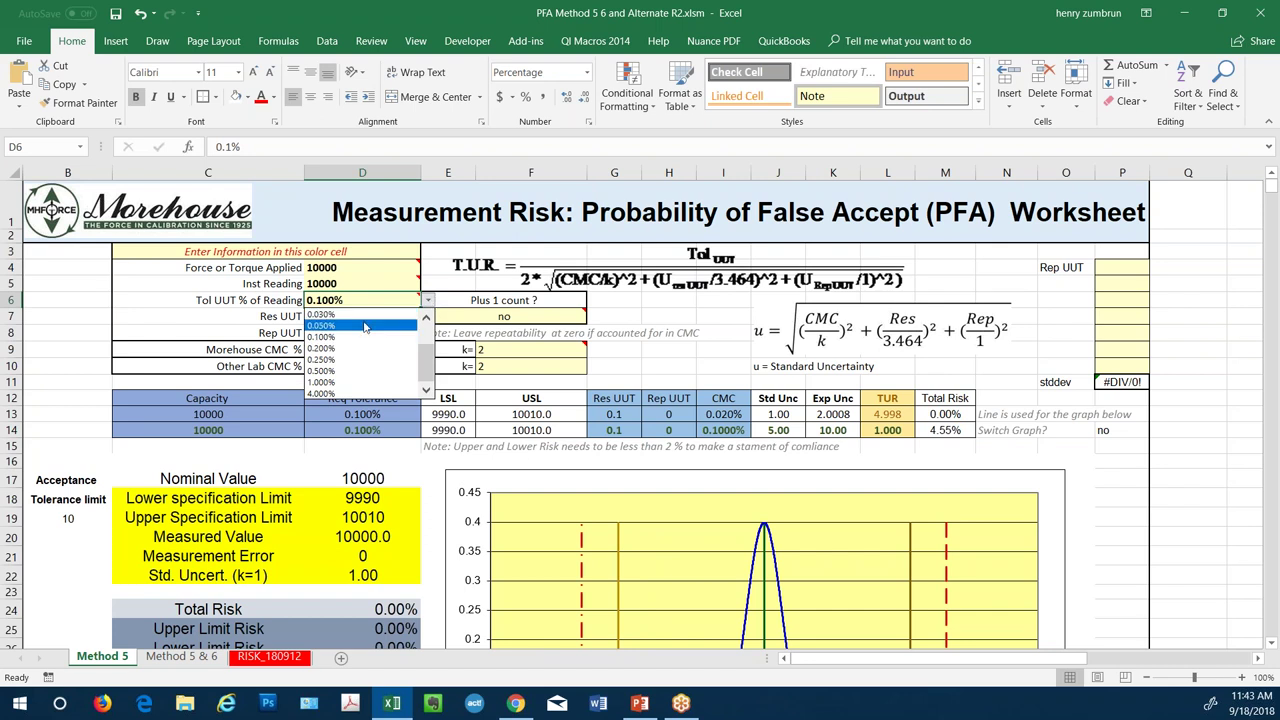
key(Up)
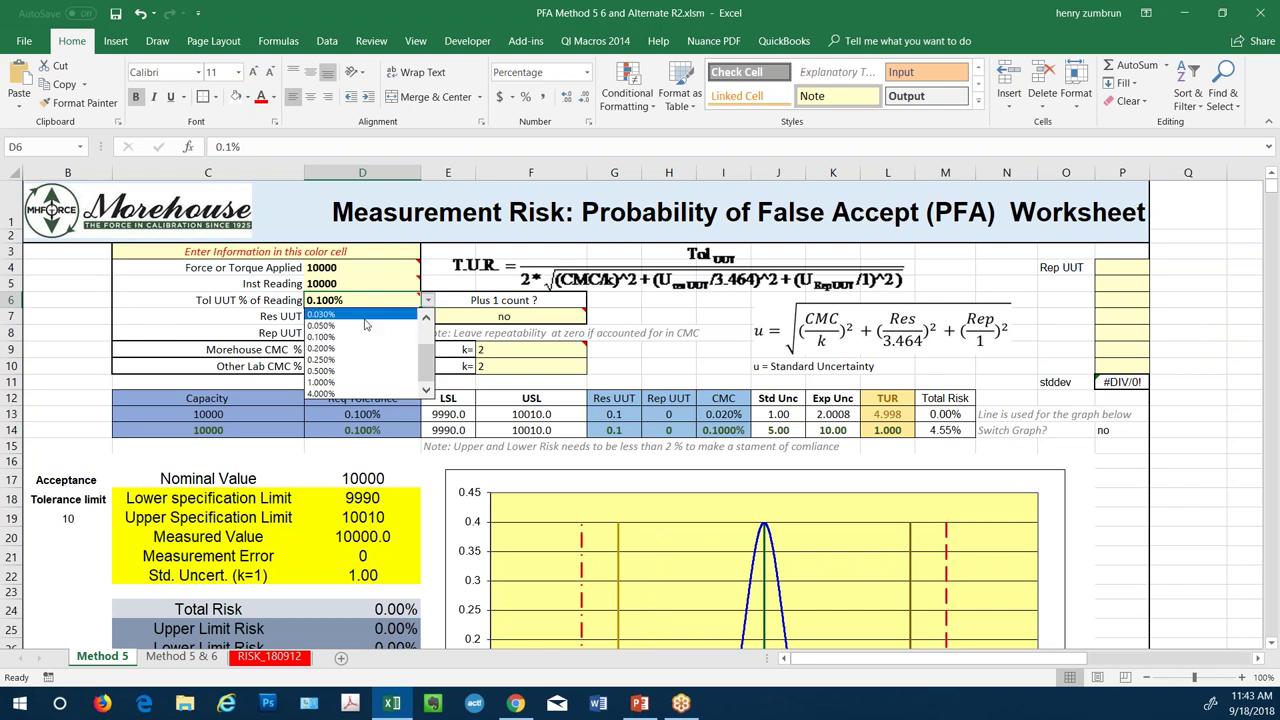
click(426, 318)
click(426, 318)
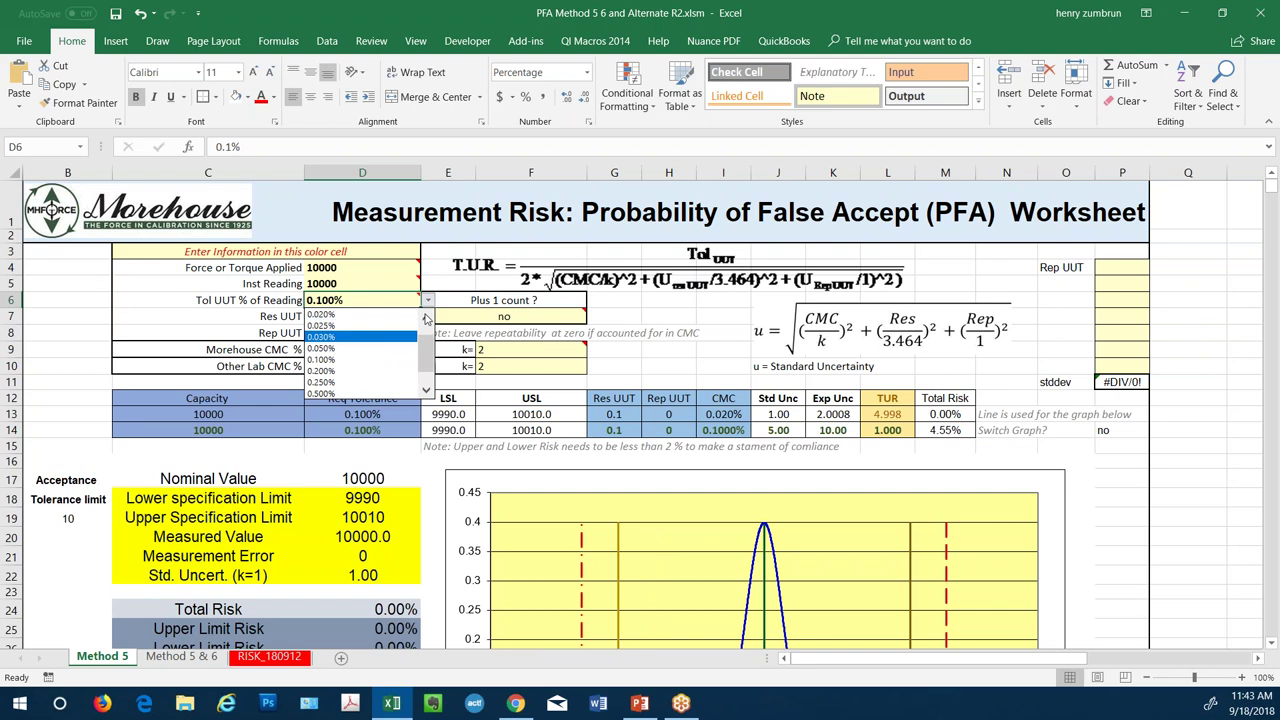
click(370, 325)
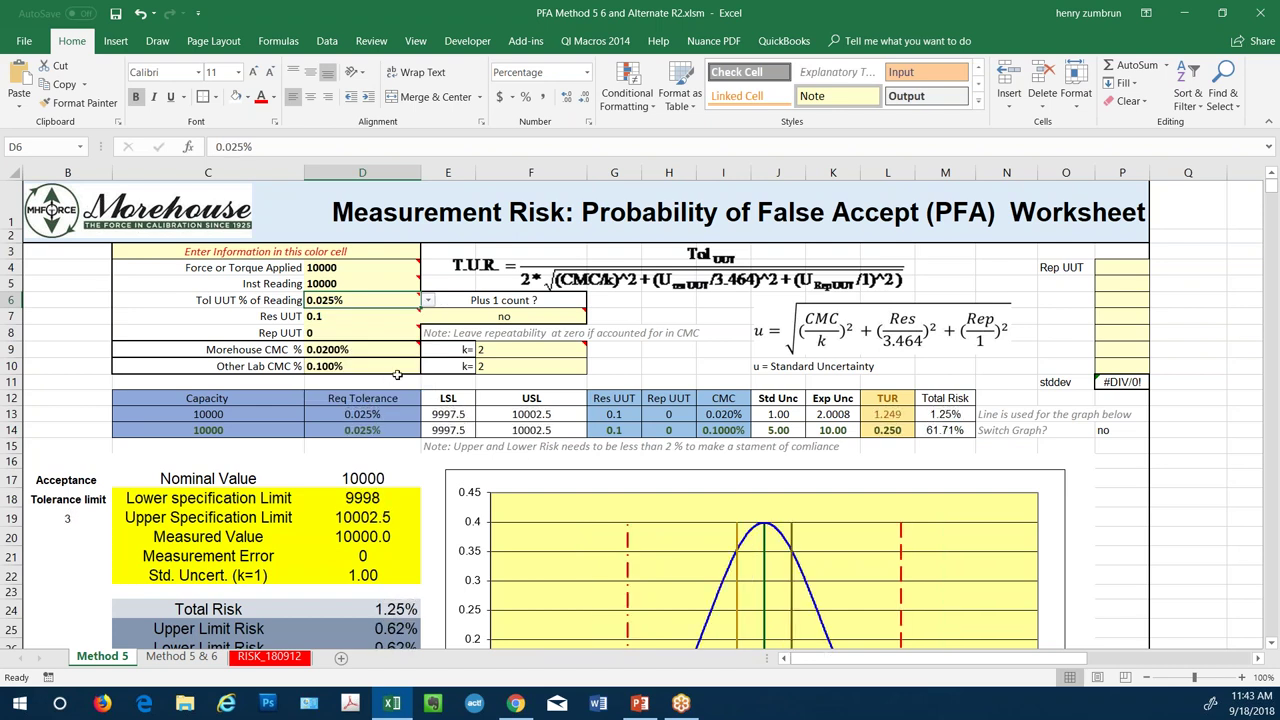
Step: Examine the risk values, TUR, guard band limits and distribution chart, along with the CMC note and the Res UUT entry
scroll(412, 351, down, 4)
scroll(412, 351, up, 1)
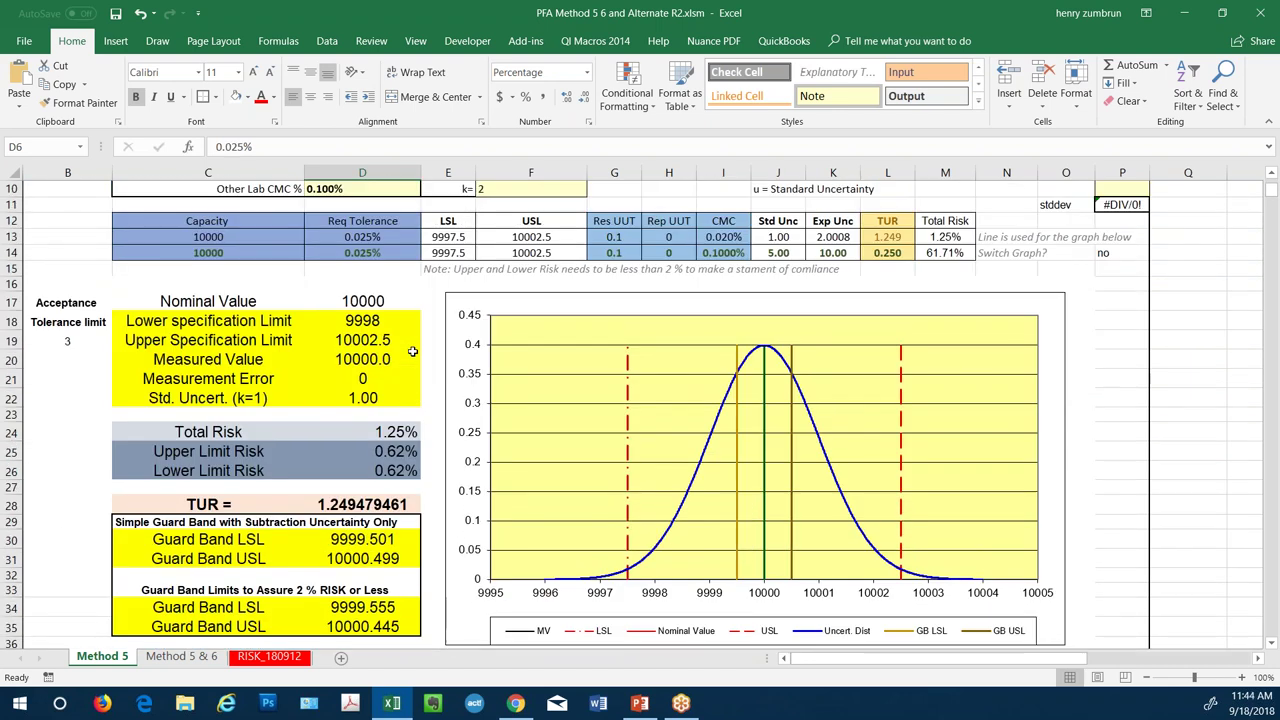
scroll(412, 351, up, 3)
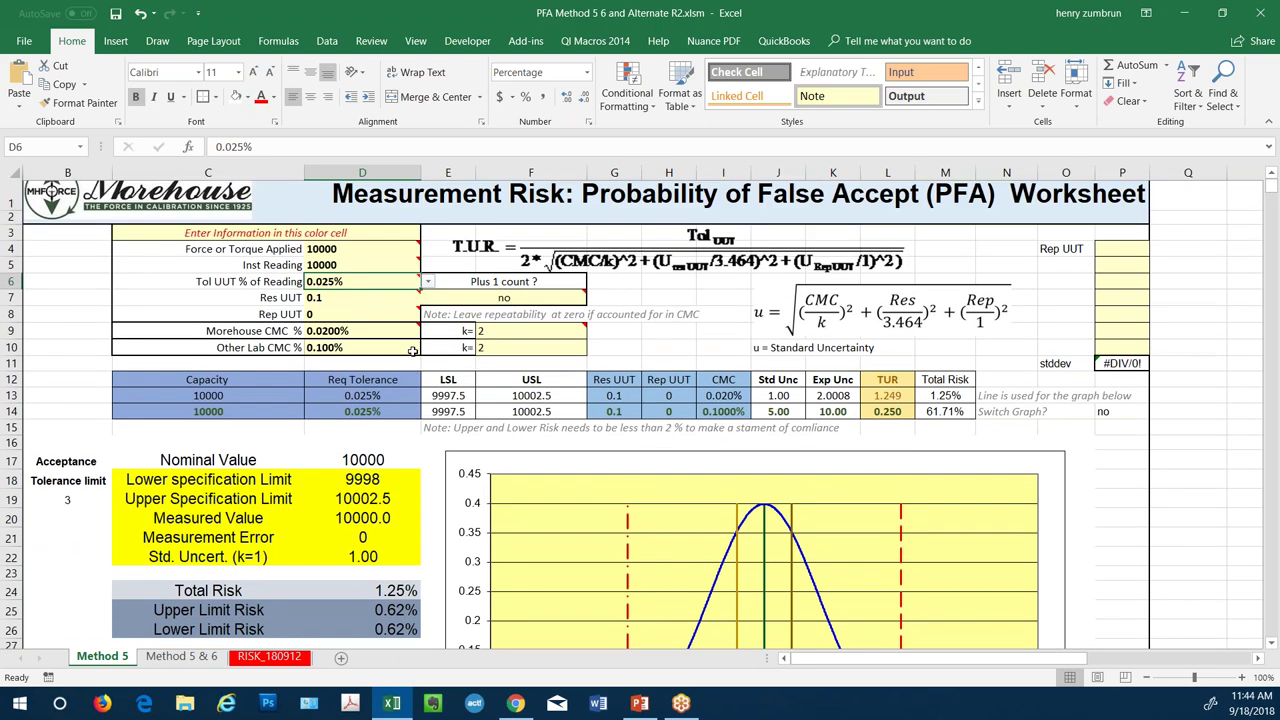
scroll(412, 351, down, 1)
scroll(412, 348, up, 1)
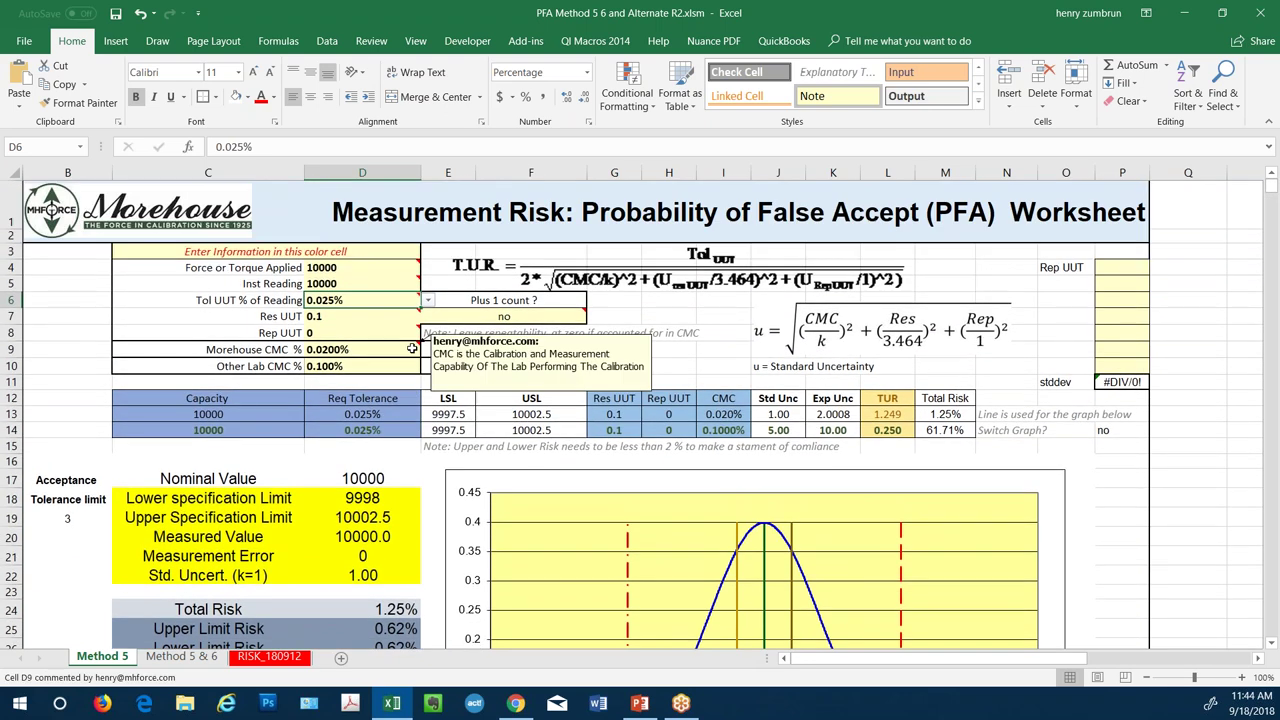
click(330, 320)
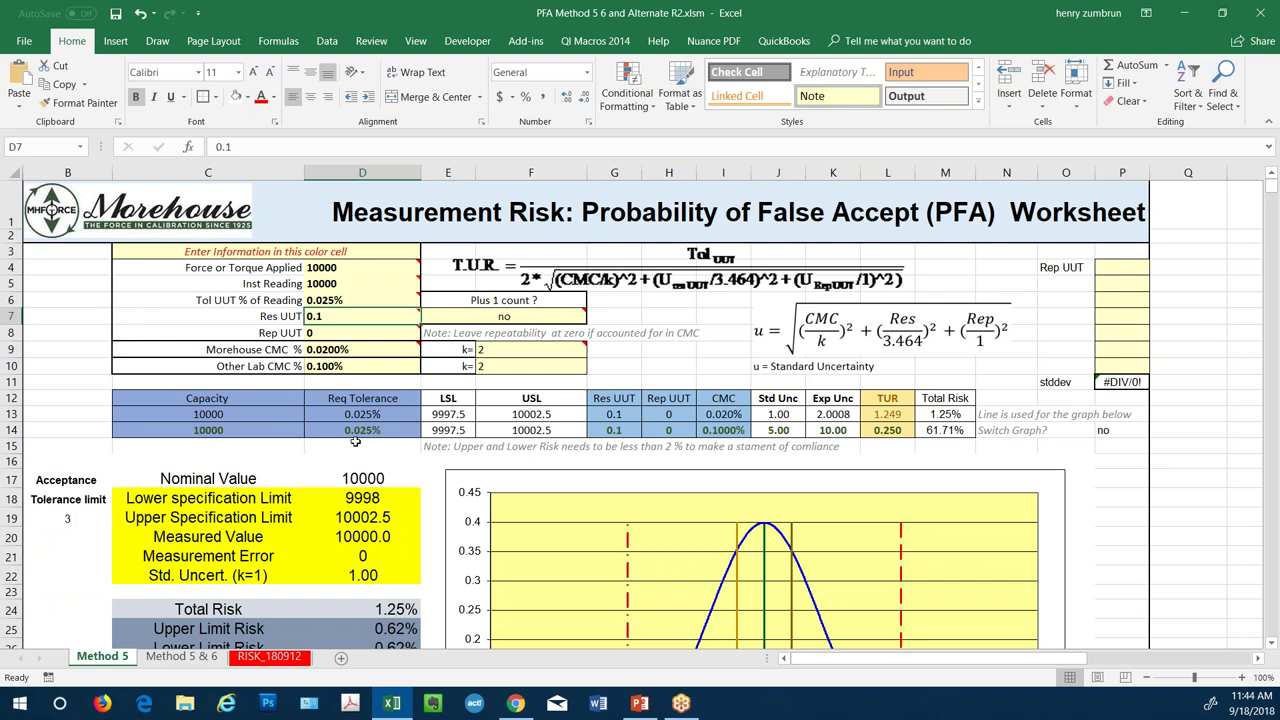
scroll(356, 441, down, 3)
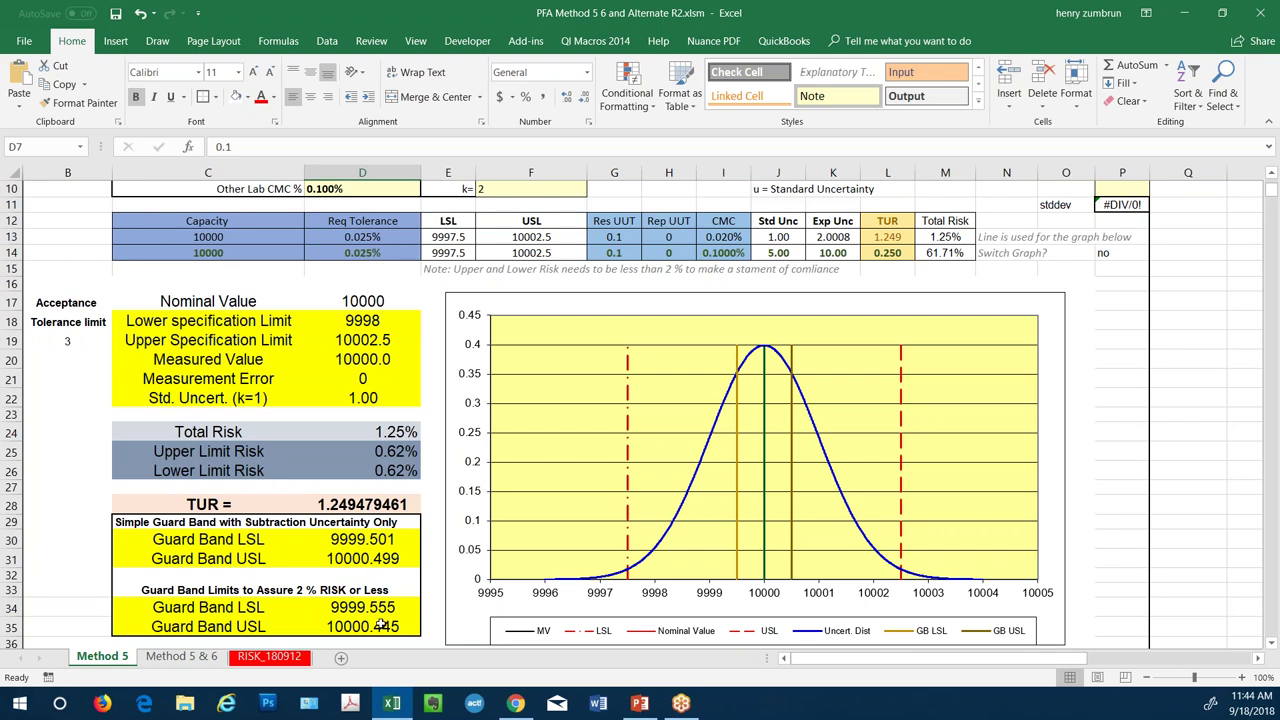
scroll(398, 568, down, 1)
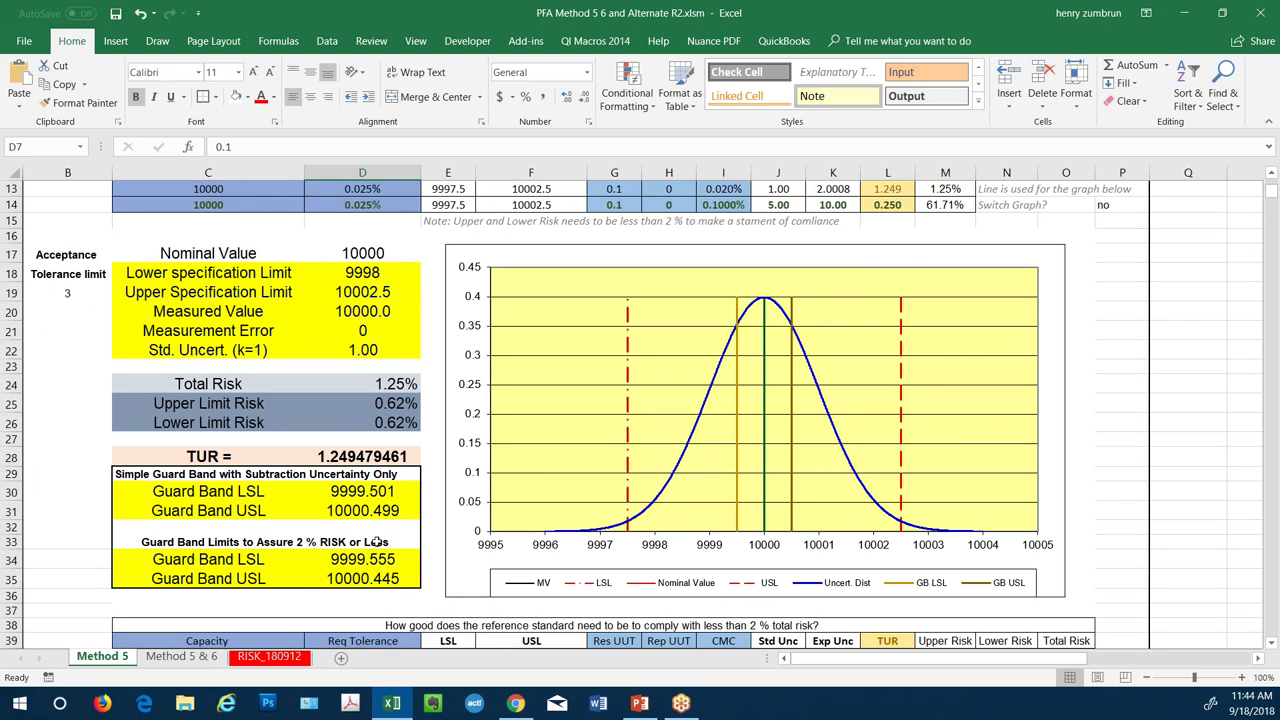
Step: Set the Inst Reading to 999.9975 and check the risk results and distribution chart
scroll(403, 566, up, 4)
click(333, 286)
text(999.9975)
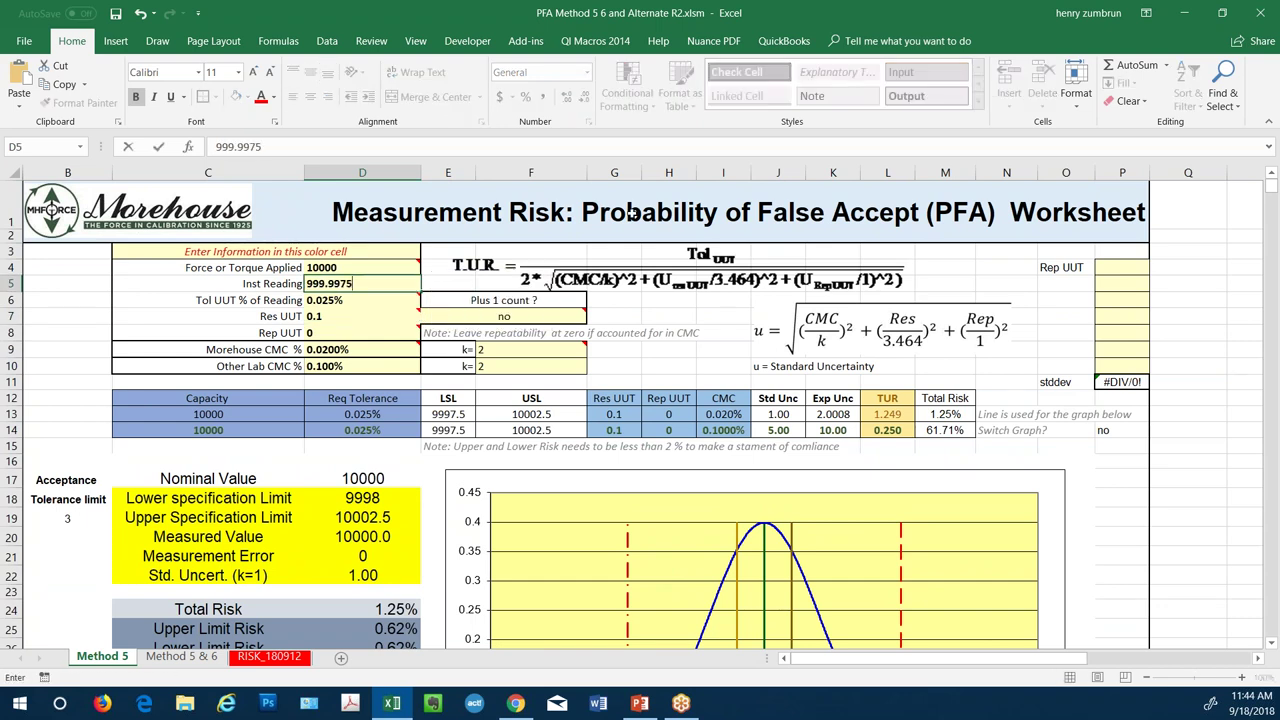
key(Return)
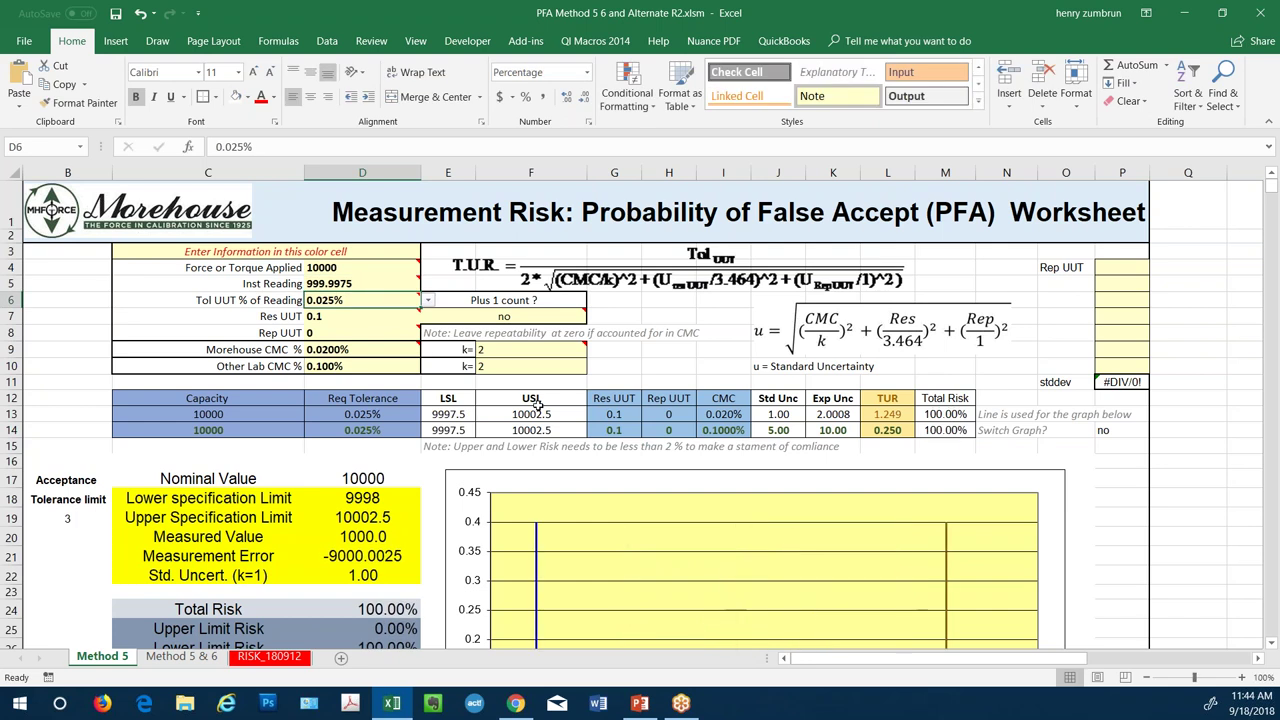
scroll(474, 415, down, 3)
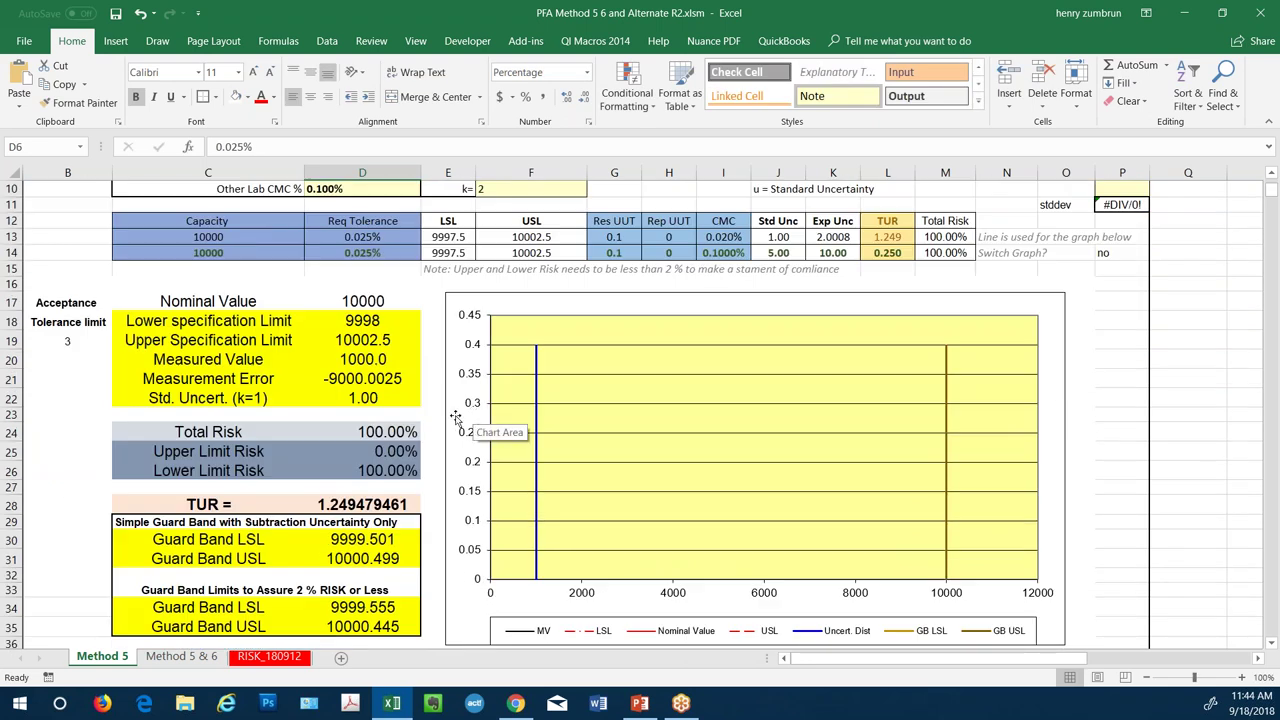
scroll(455, 416, up, 3)
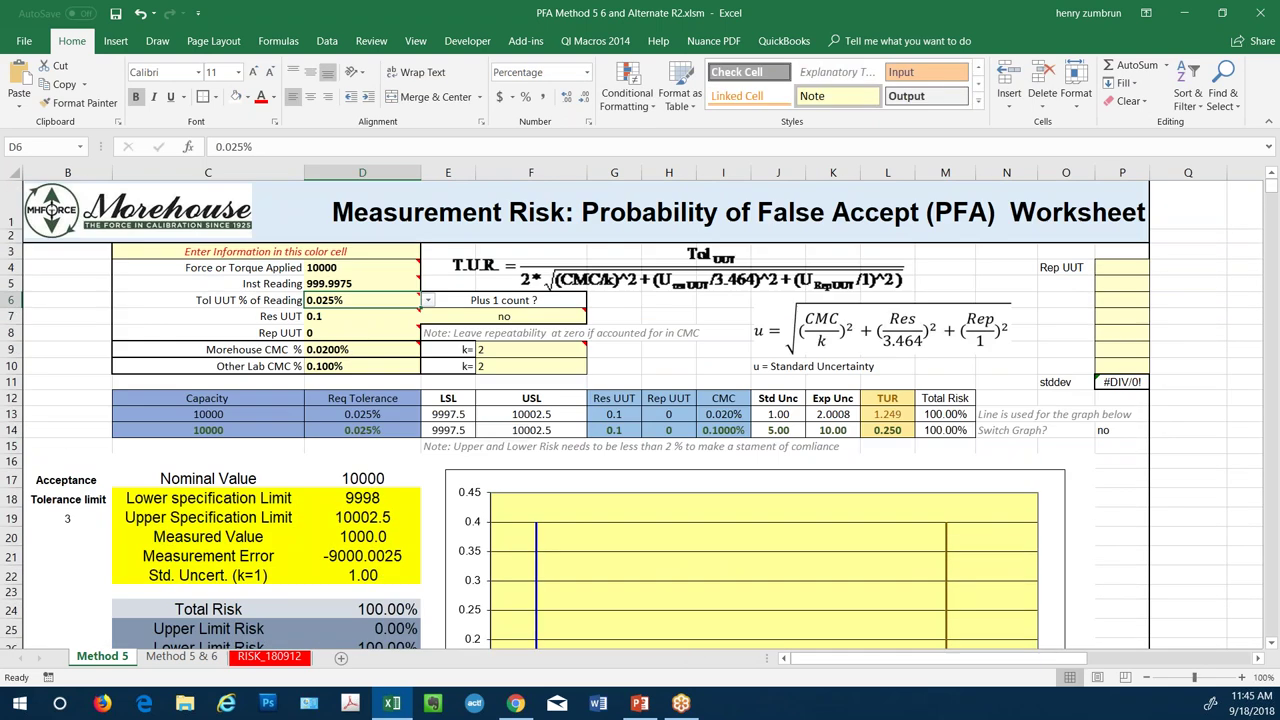
scroll(455, 416, down, 2)
scroll(455, 416, down, 1)
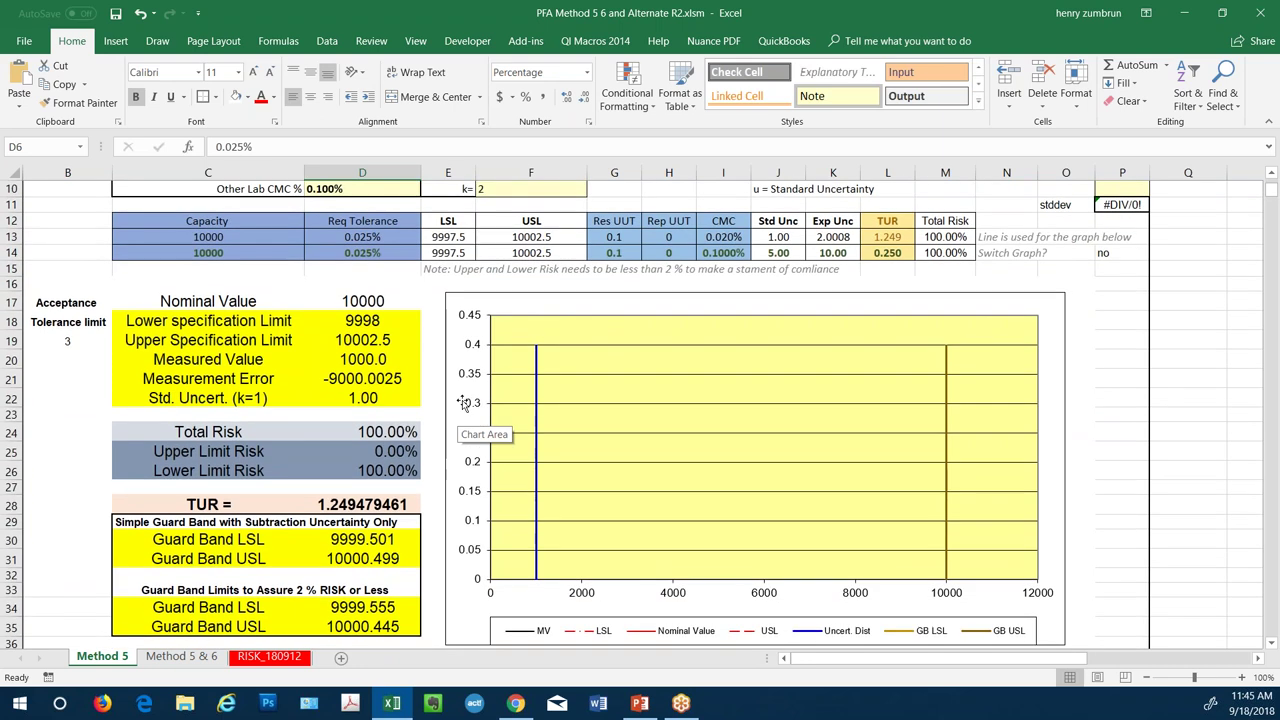
Step: Correct the Inst Reading to 9999.555
scroll(462, 425, up, 3)
click(358, 284)
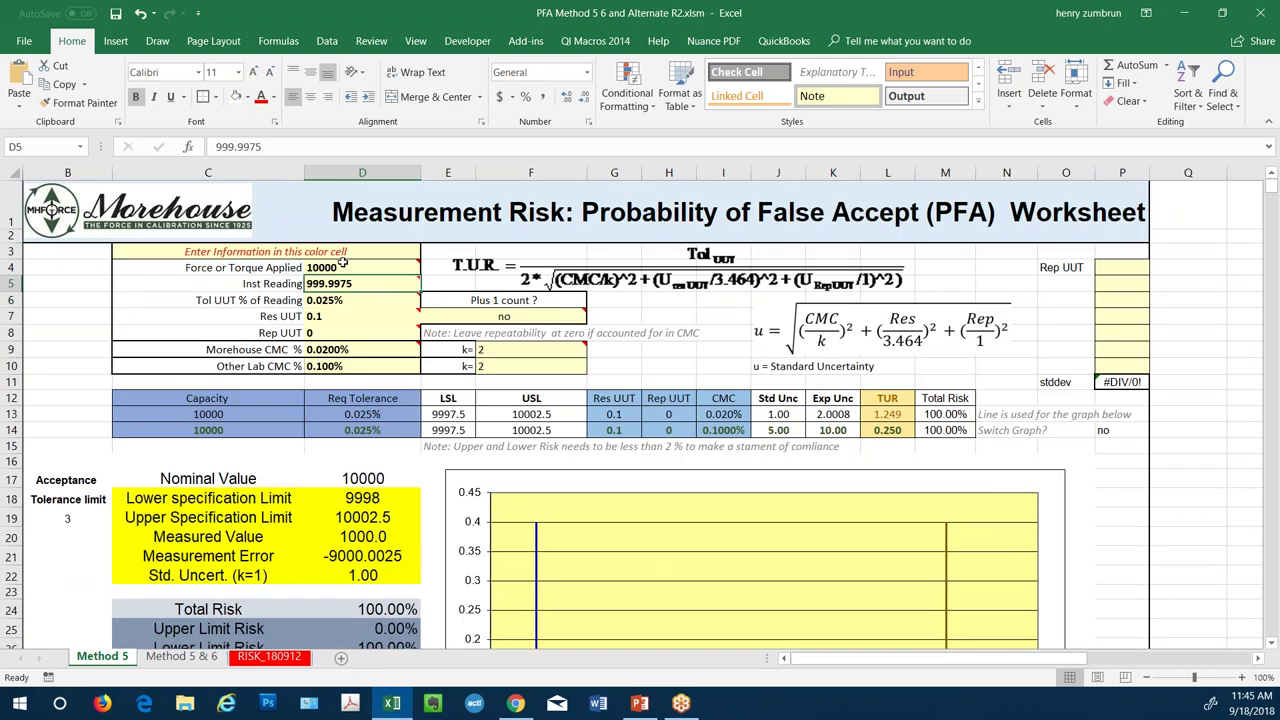
click(236, 146)
click(237, 146)
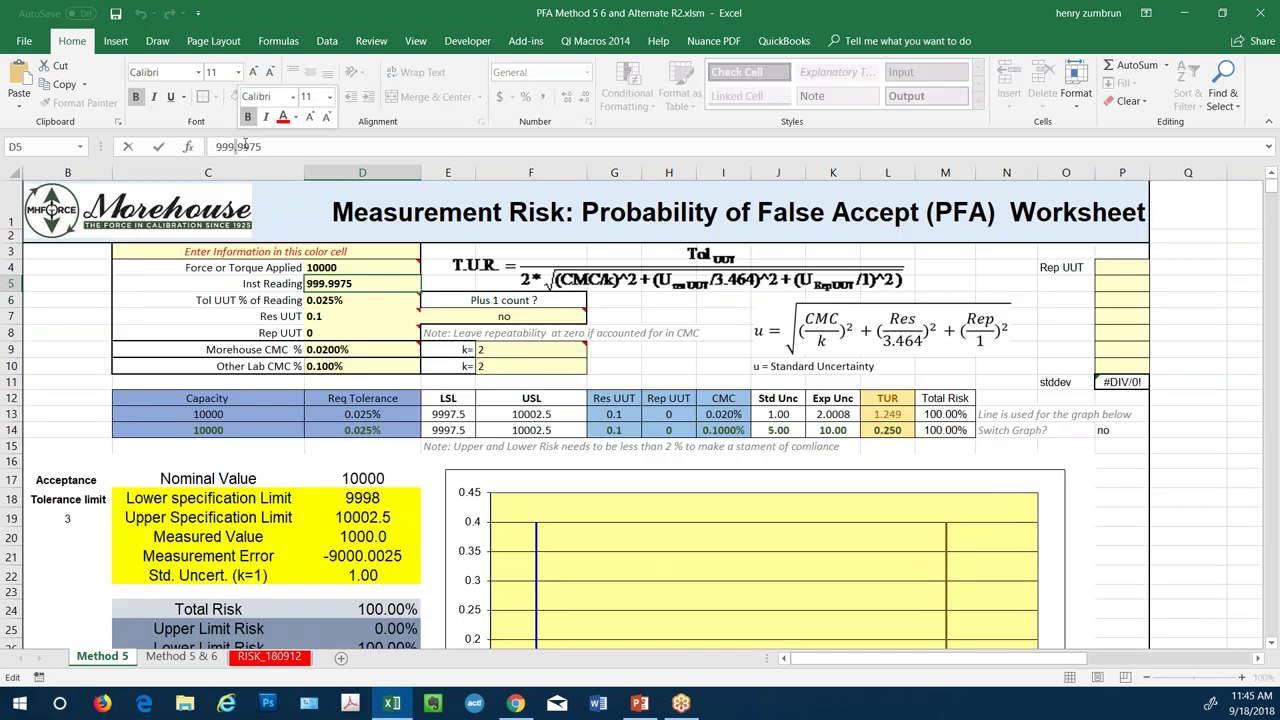
text(9)
key(Right)
key(Delete)
key(Delete)
key(Delete)
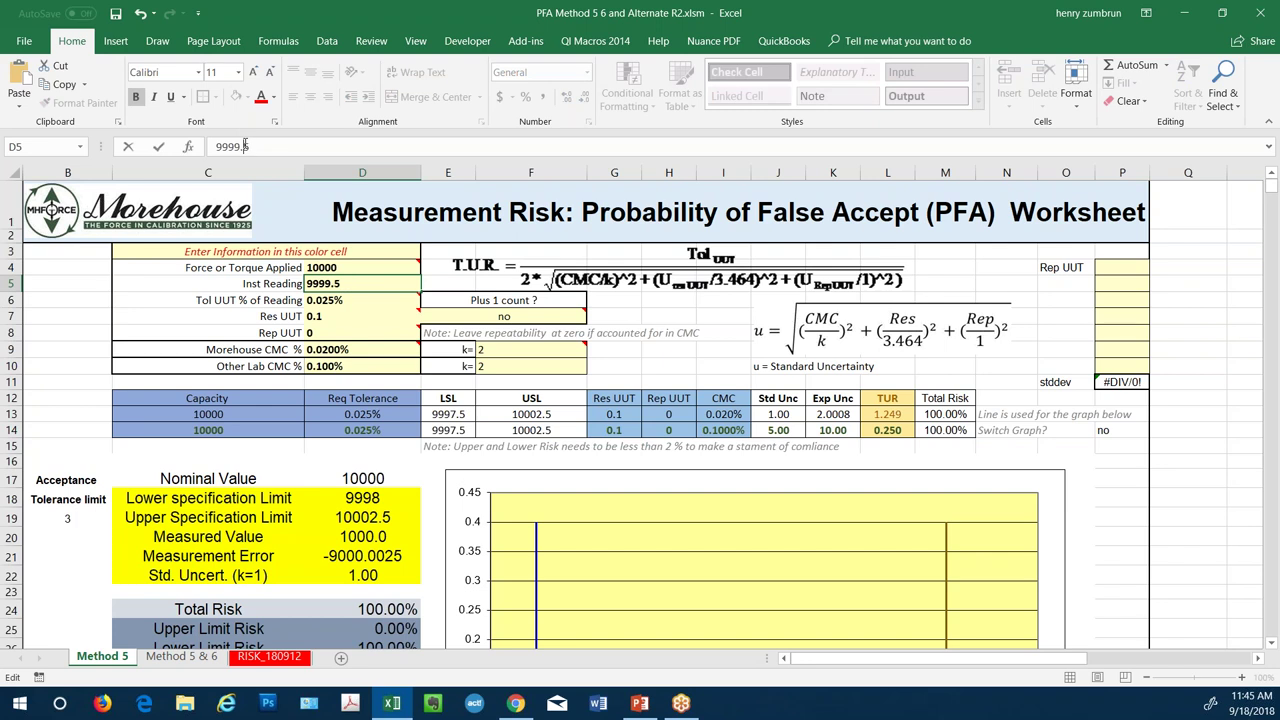
text(555)
key(Return)
Step: Compare the risk percentages and chart with the Guard Band LSL that assures 2% risk or less
scroll(343, 415, down, 4)
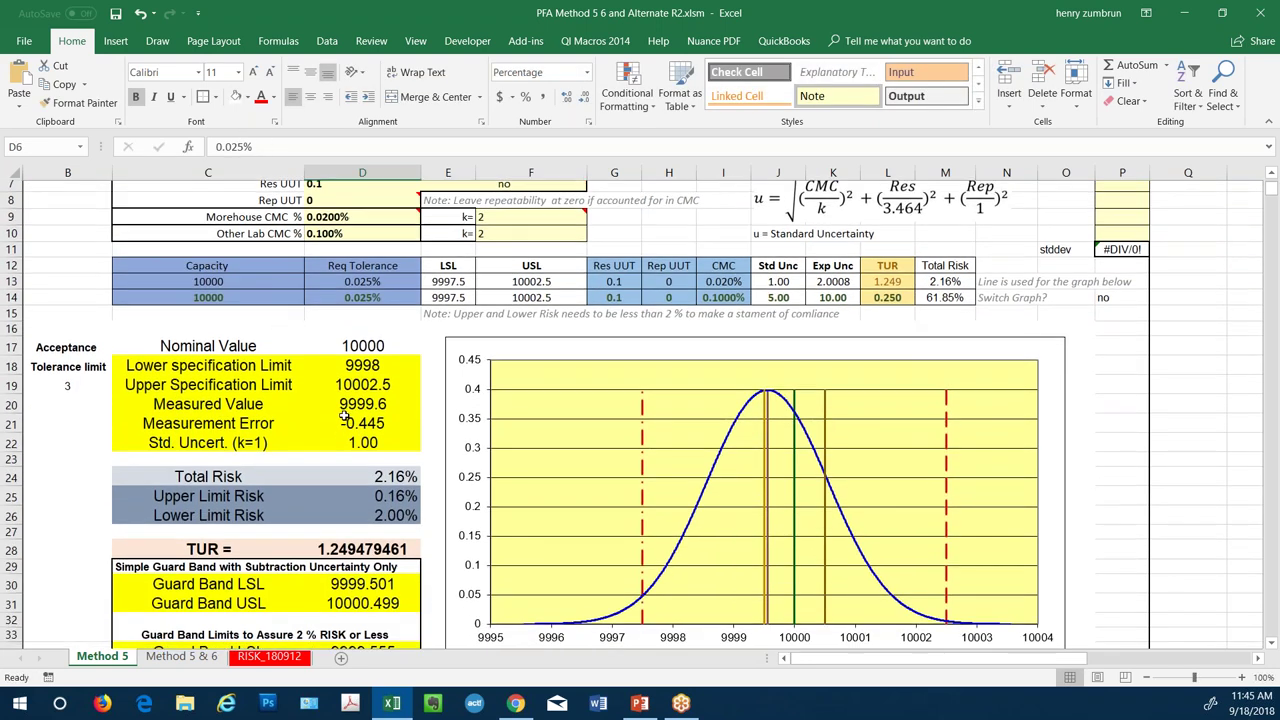
click(366, 559)
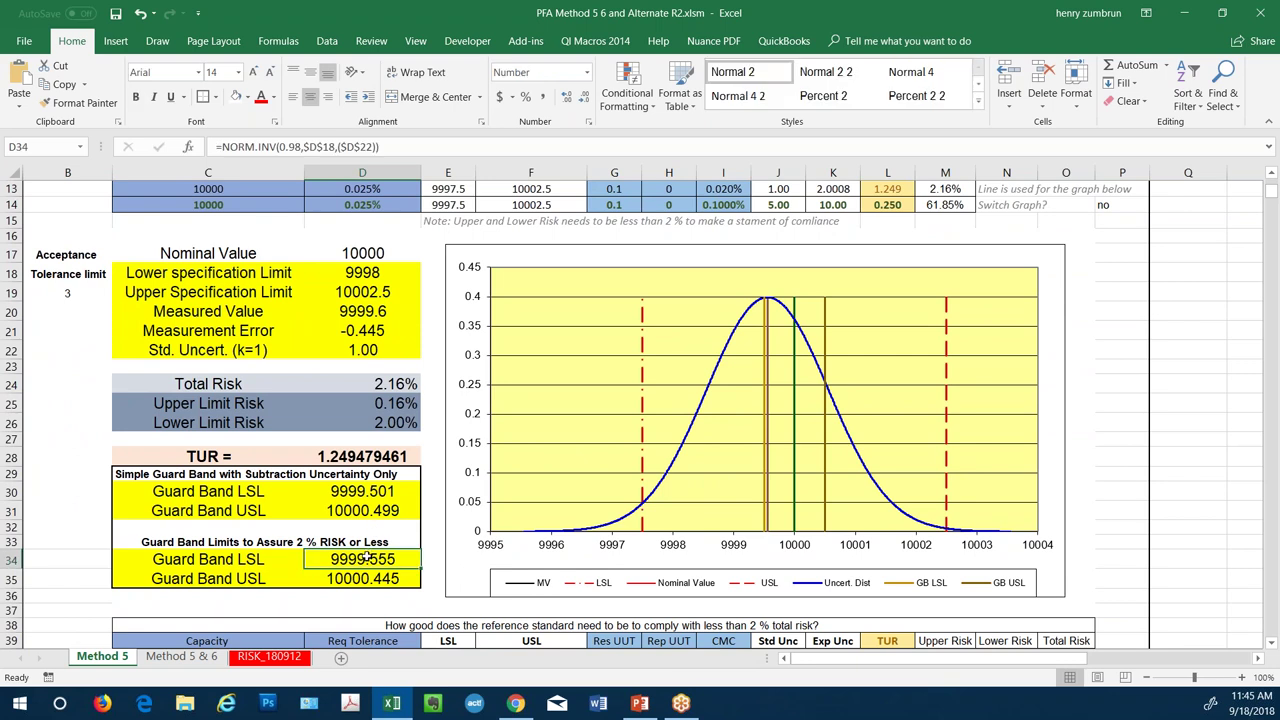
click(509, 322)
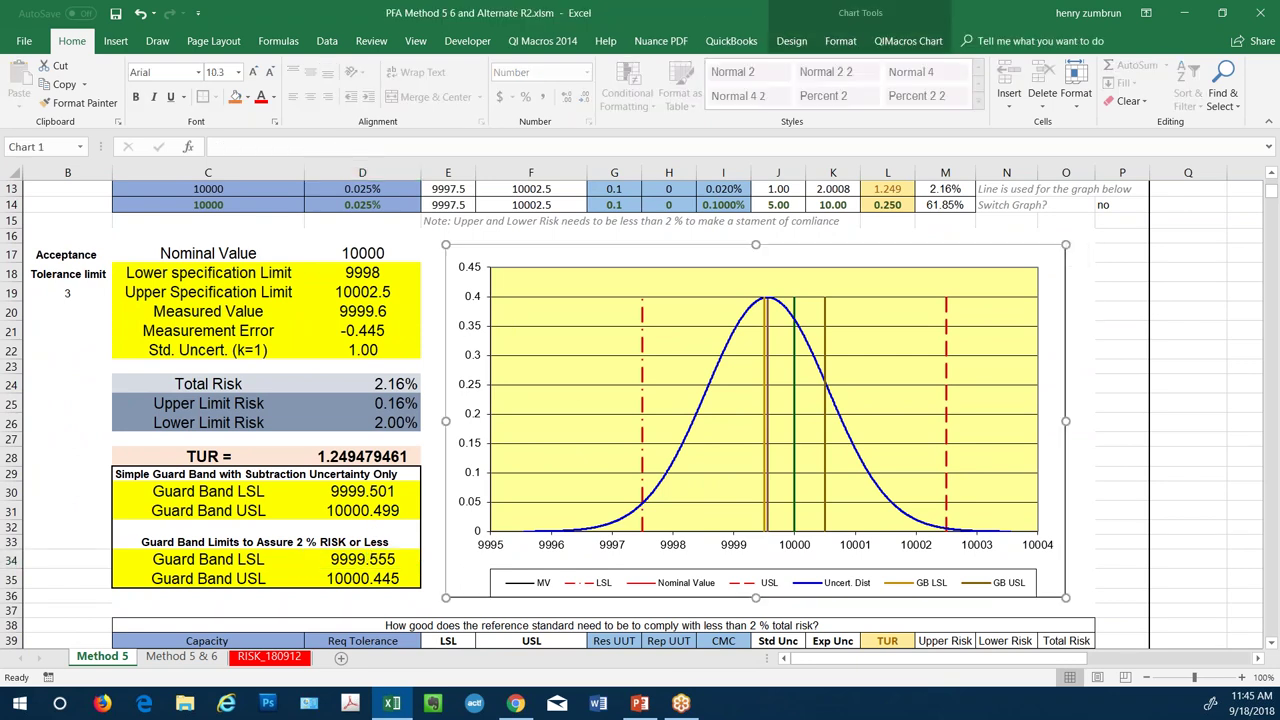
Step: Refine the Inst Reading to 9999.5554 and check the lower limit and total risk
scroll(341, 308, up, 4)
click(340, 283)
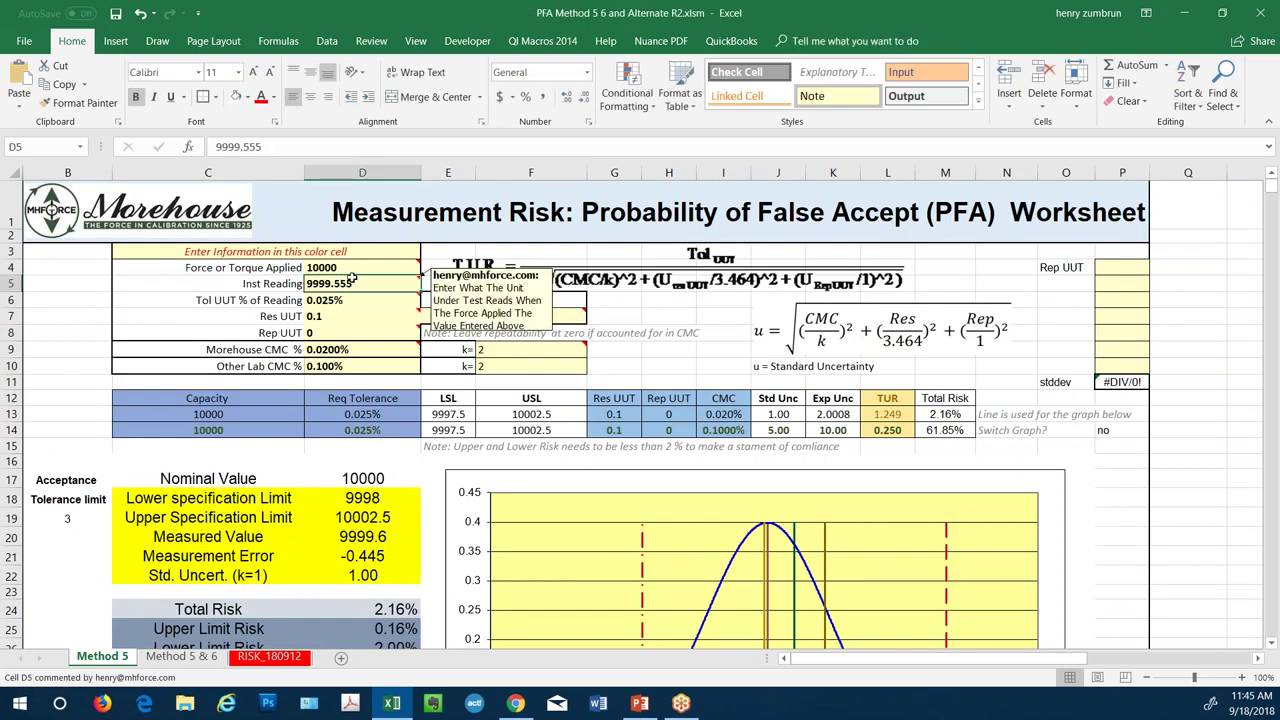
click(306, 145)
key(Return)
scroll(304, 488, down, 1)
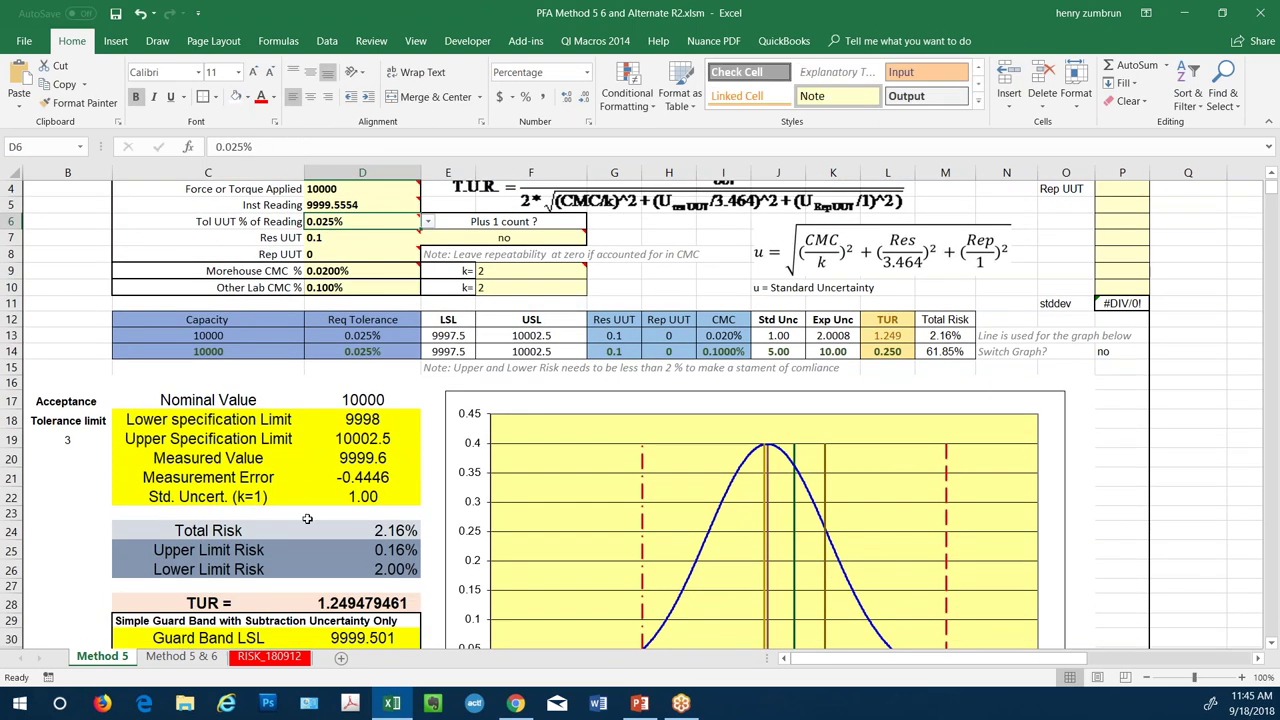
scroll(395, 498, up, 1)
click(345, 287)
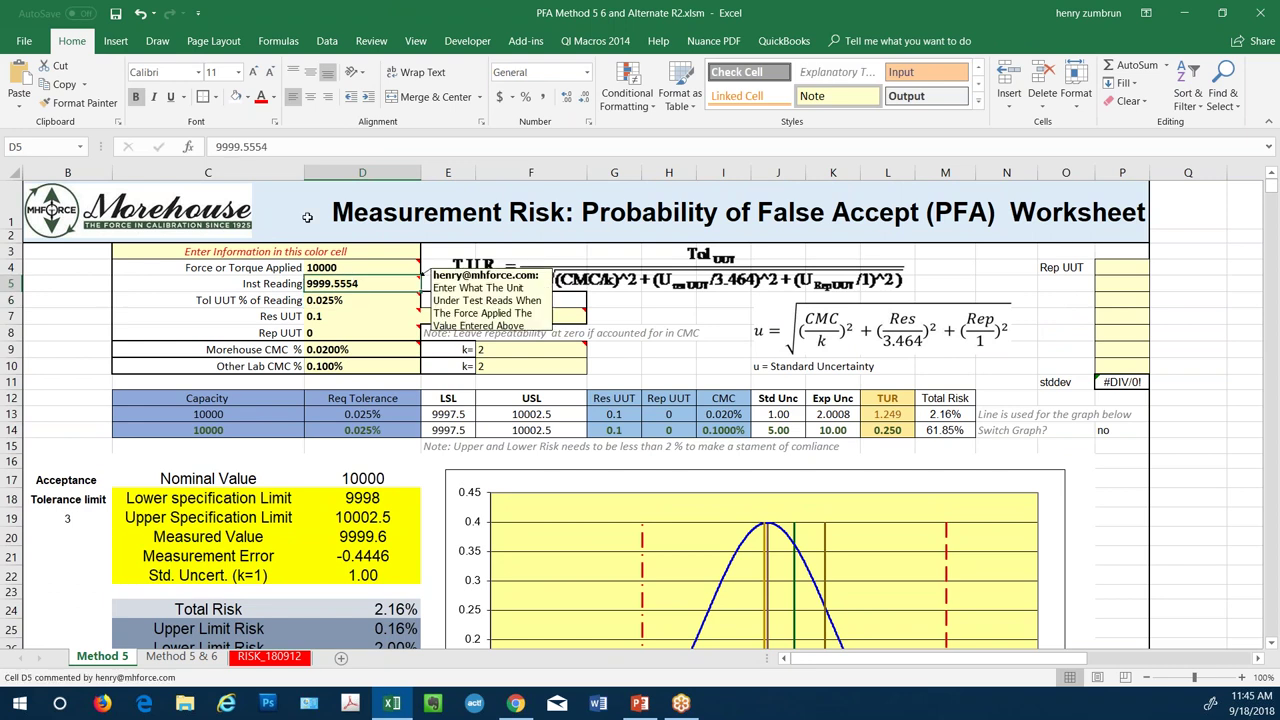
Step: Set the Inst Reading to 9999.5555 and check the upper and lower limit risks
click(285, 147)
key(BackSpace)
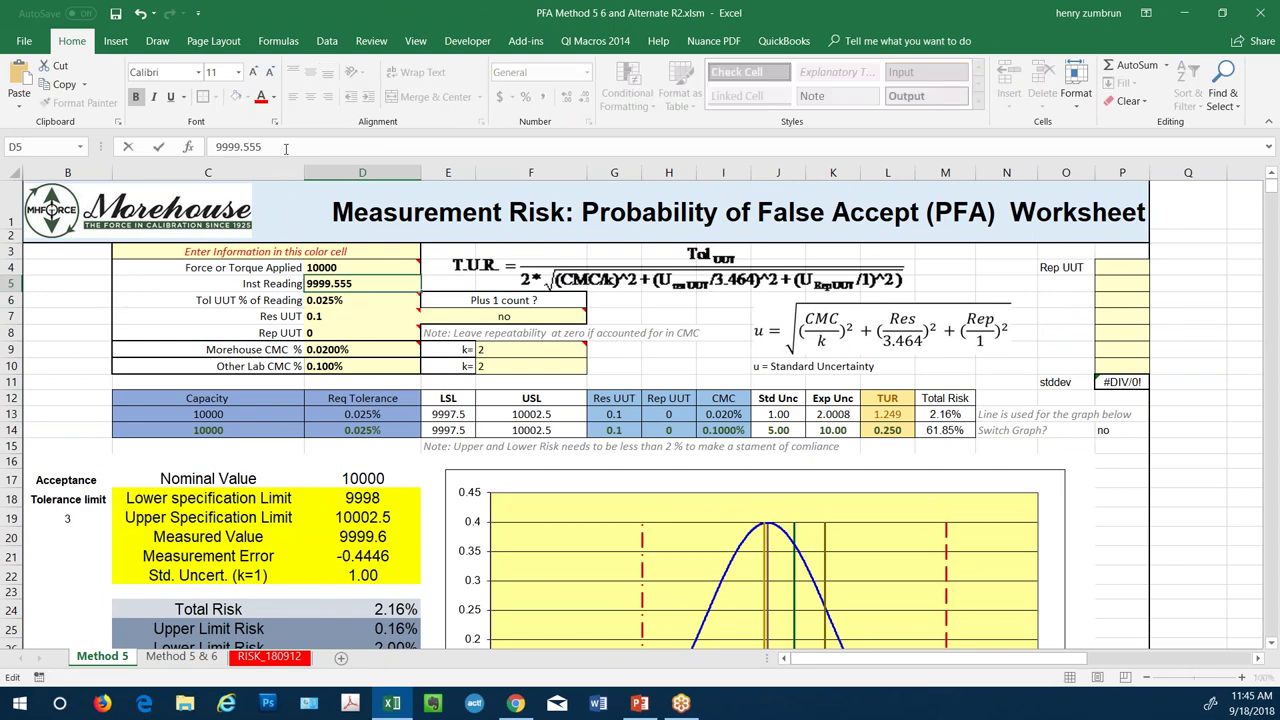
text(5)
key(Return)
scroll(425, 398, down, 3)
scroll(425, 398, up, 3)
scroll(425, 398, down, 3)
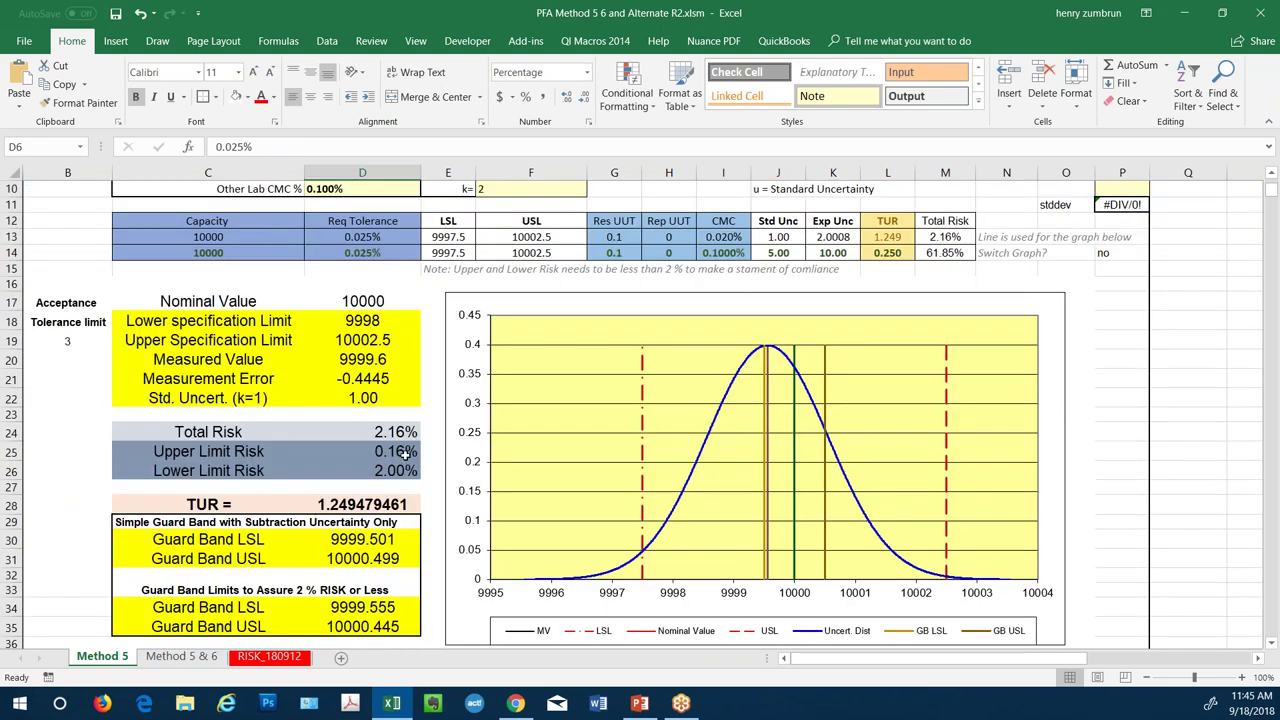
scroll(356, 578, up, 3)
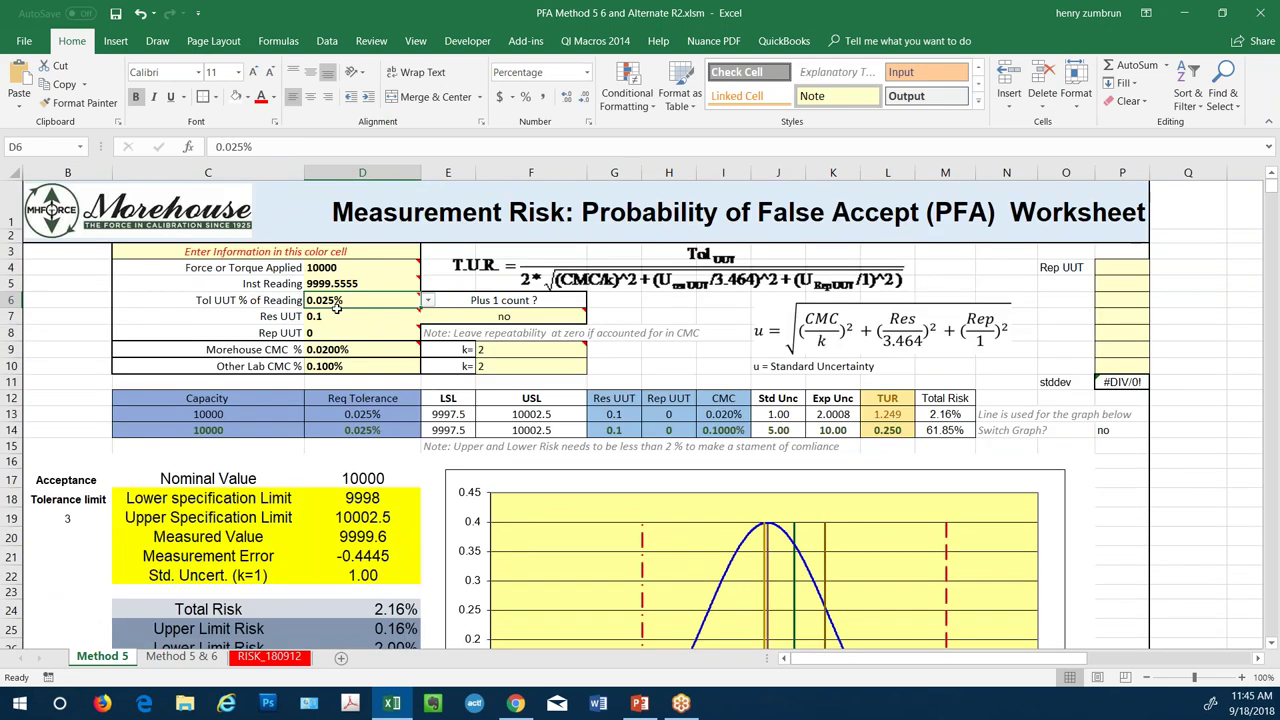
Step: Set the Inst Reading to 10000.445, the 2% risk Guard Band USL, and check the limit risks and chart
click(334, 285)
text(10)
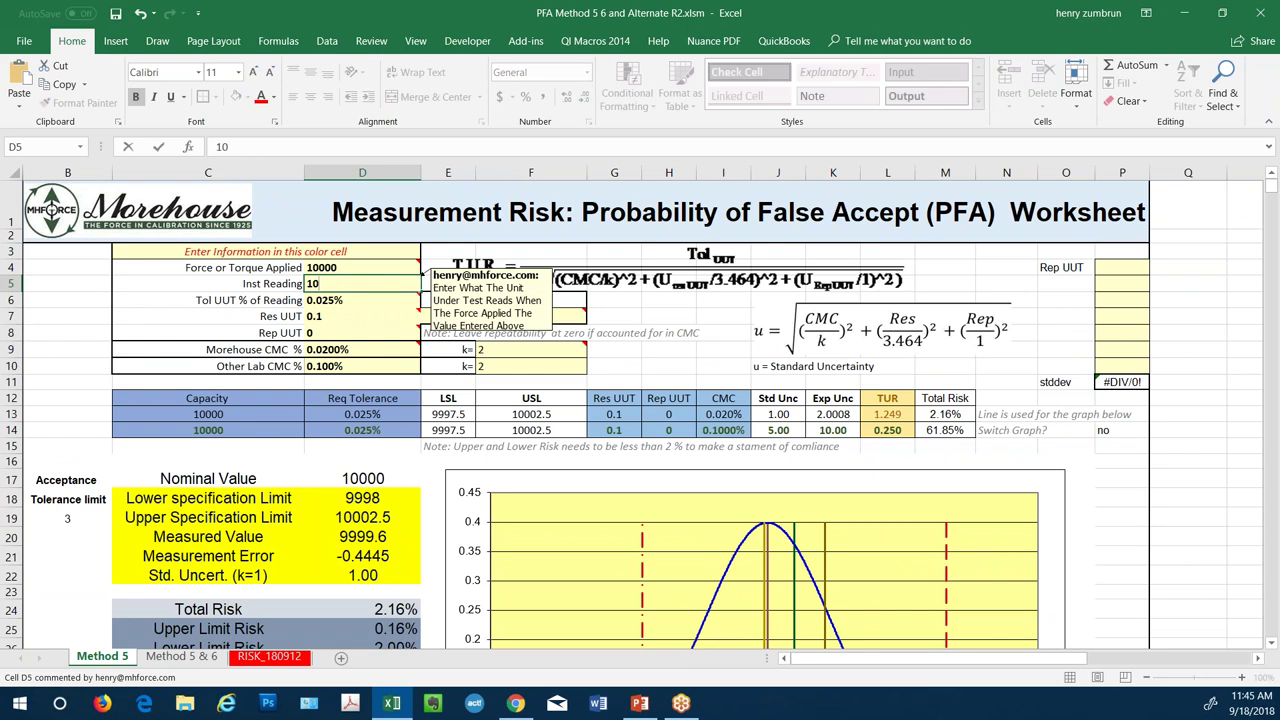
text(000.445)
key(Return)
scroll(366, 366, down, 3)
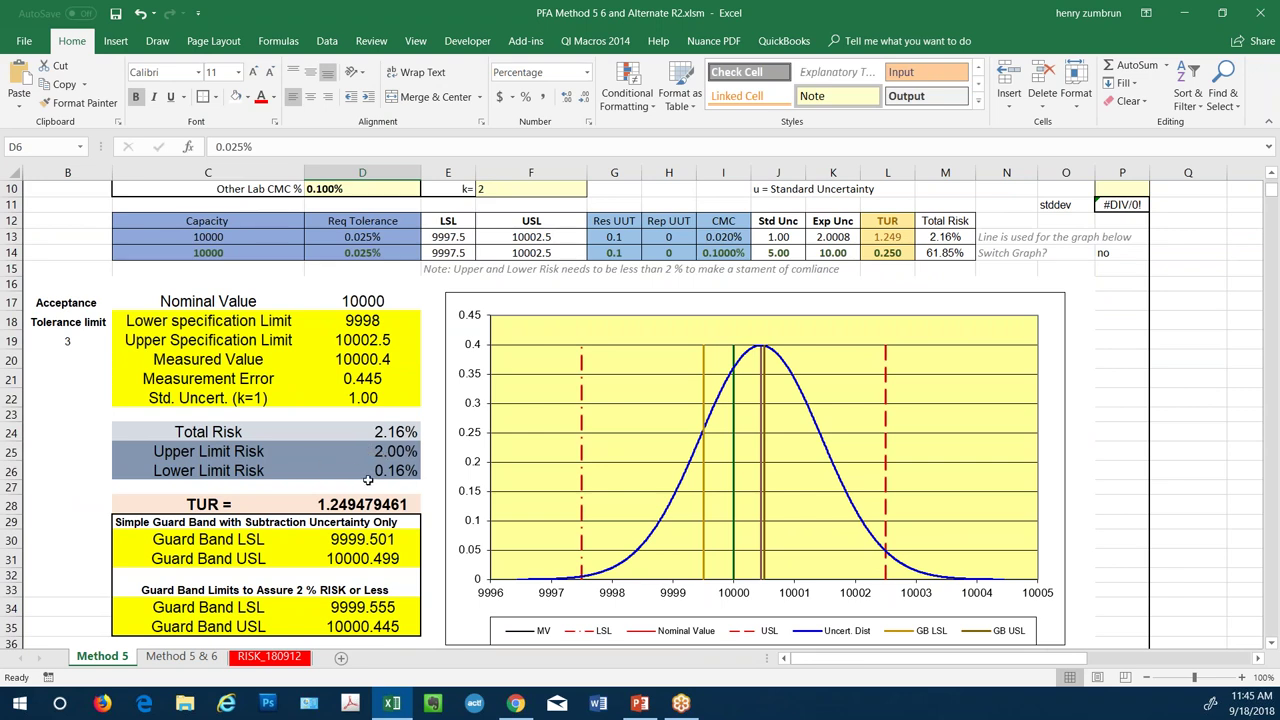
scroll(750, 597, up, 3)
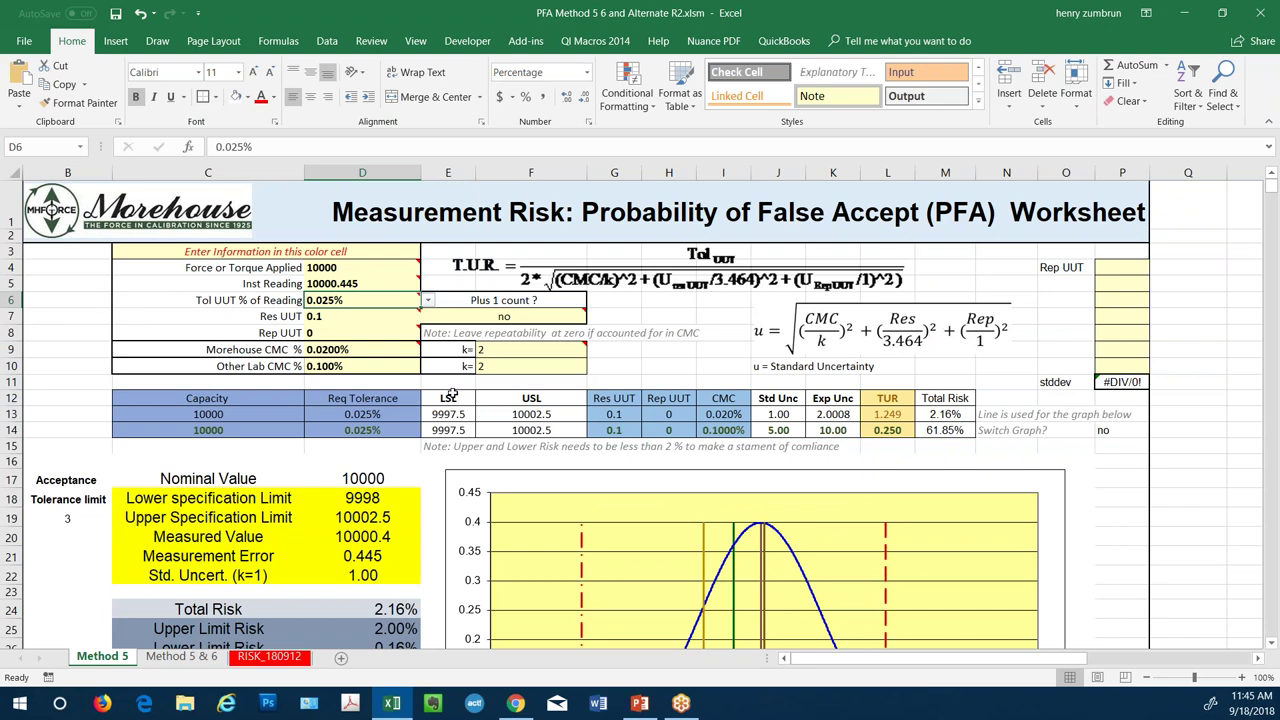
Step: Set the Tol UUT % of Reading to 0.030% and check the risk results and guard band limits
click(429, 302)
click(377, 327)
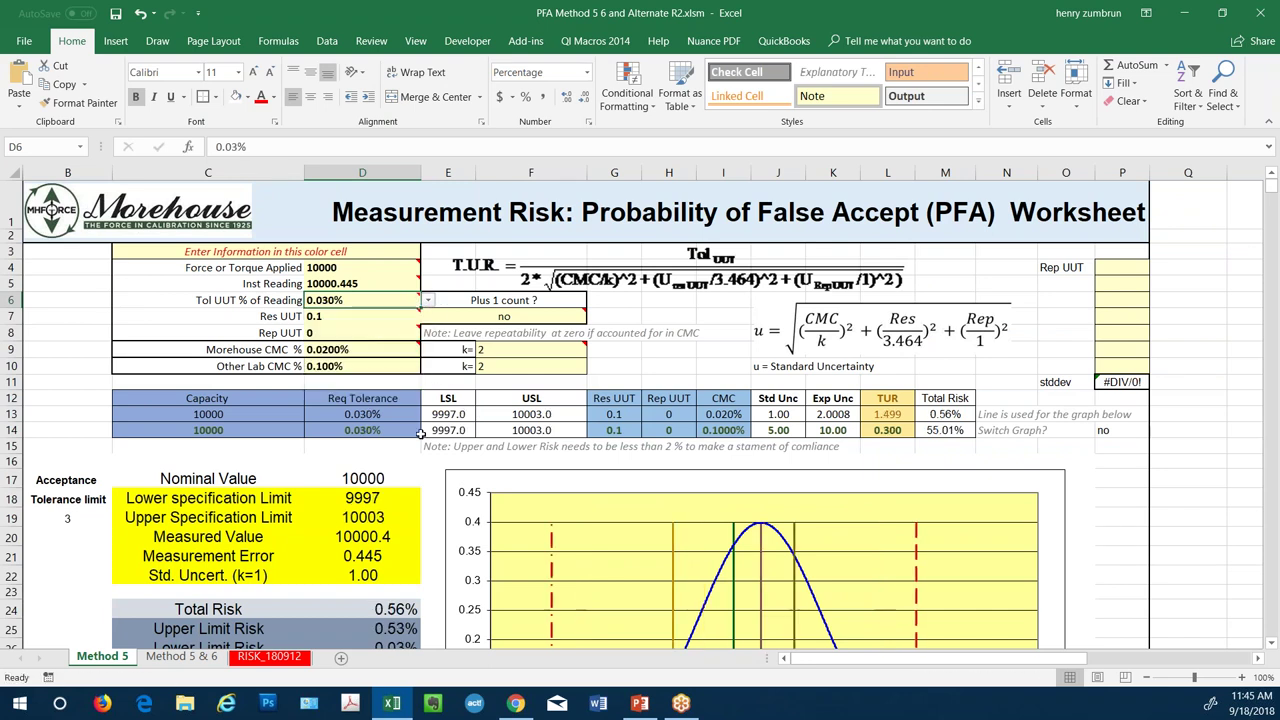
scroll(420, 434, down, 1)
scroll(420, 434, down, 4)
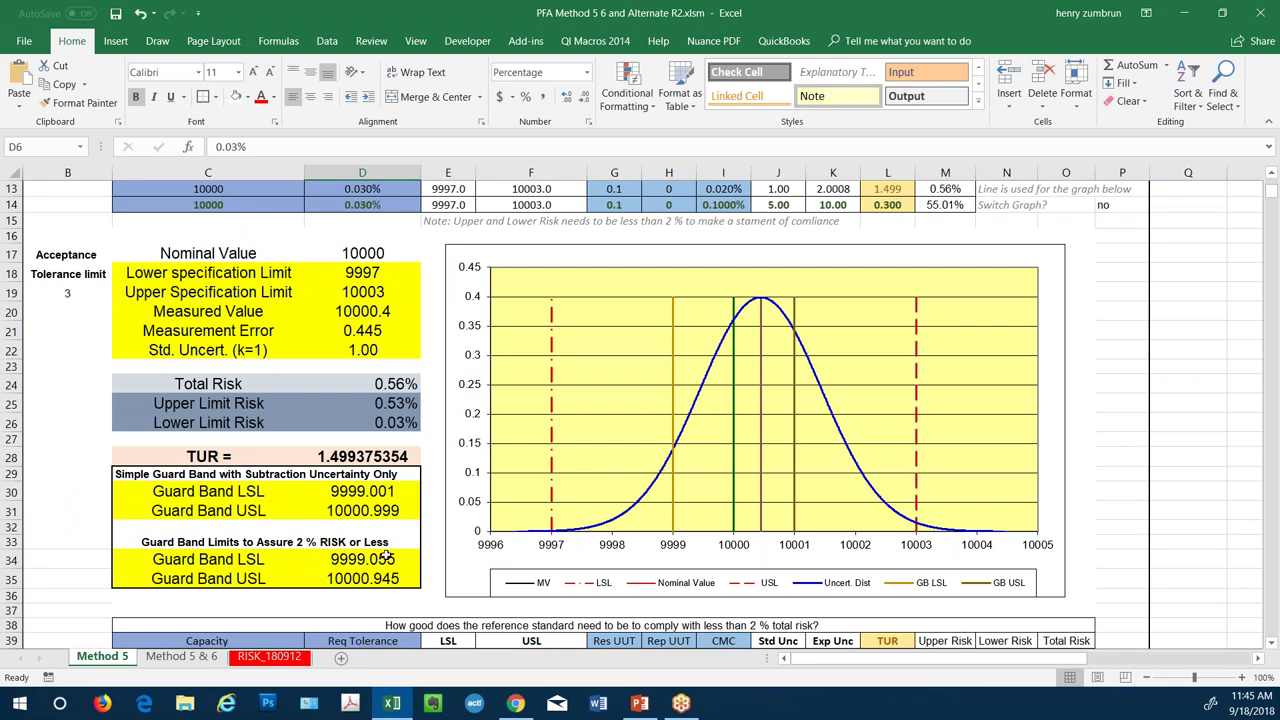
scroll(388, 559, up, 4)
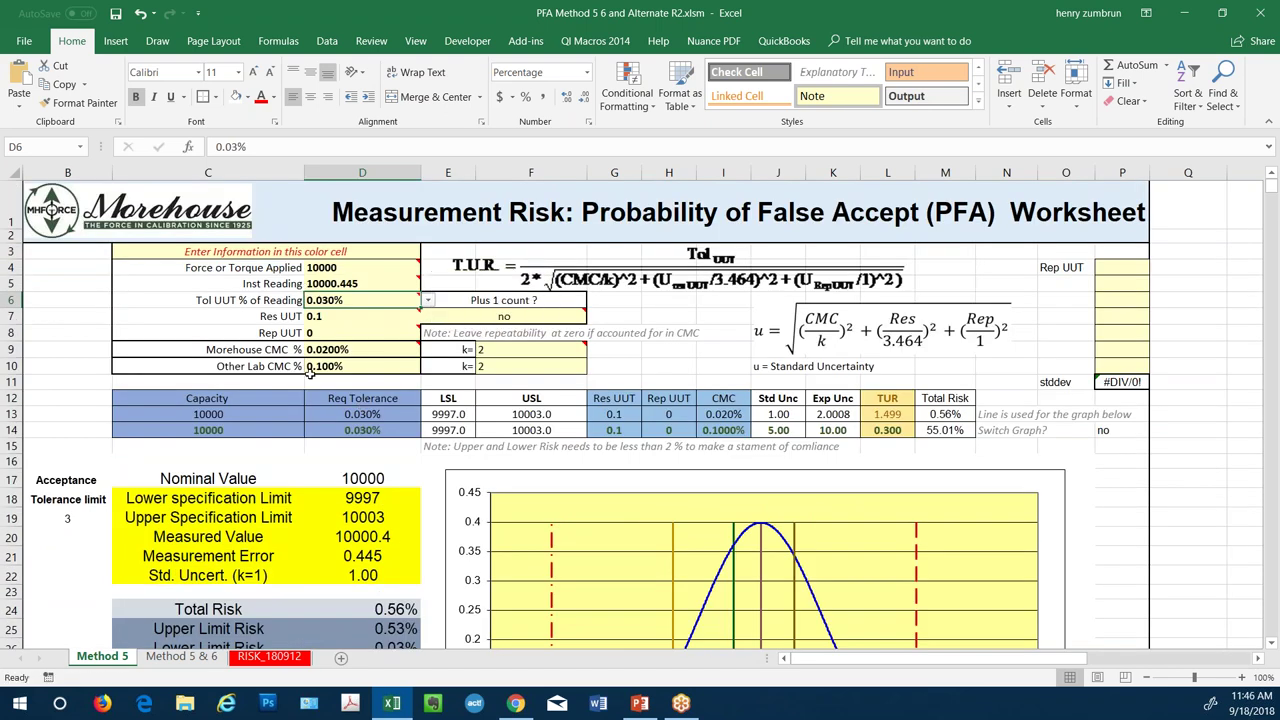
Step: Set the Inst Reading to 10000.945 to match the 2% risk Guard Band USL and check the distribution chart
scroll(310, 372, down, 6)
scroll(312, 373, up, 5)
click(352, 205)
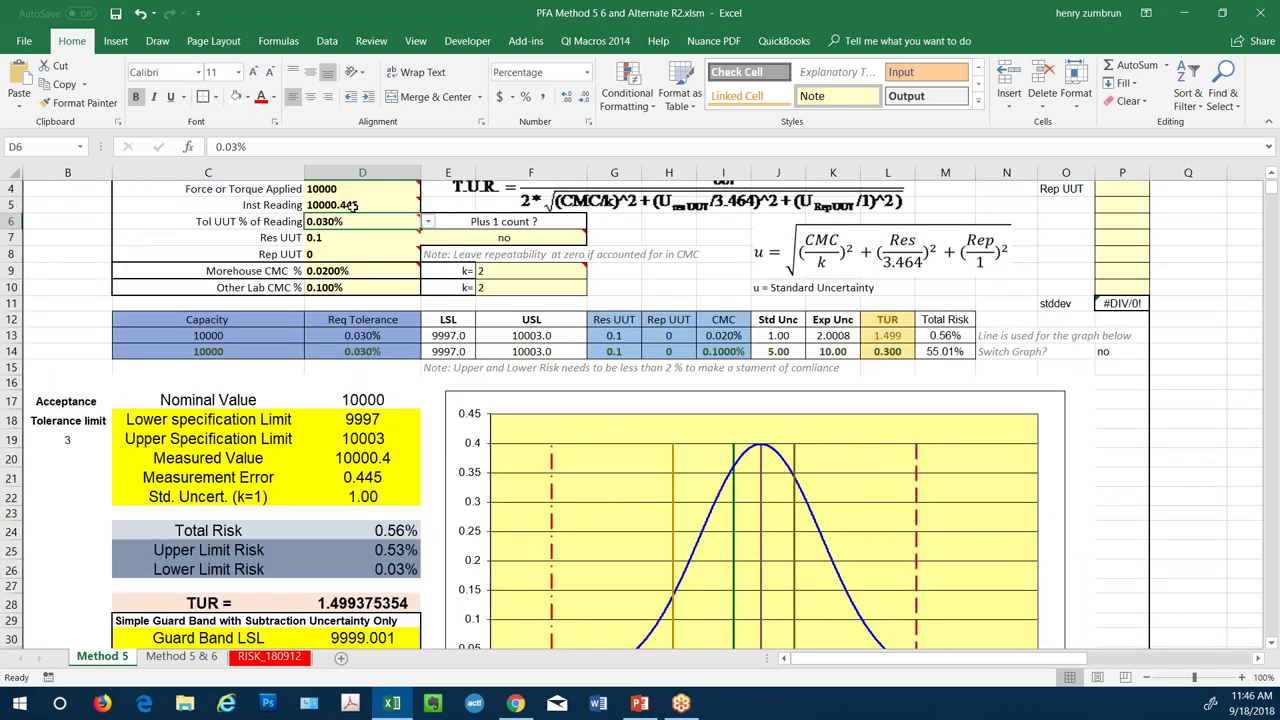
click(252, 147)
key(BackSpace)
text(9)
key(Return)
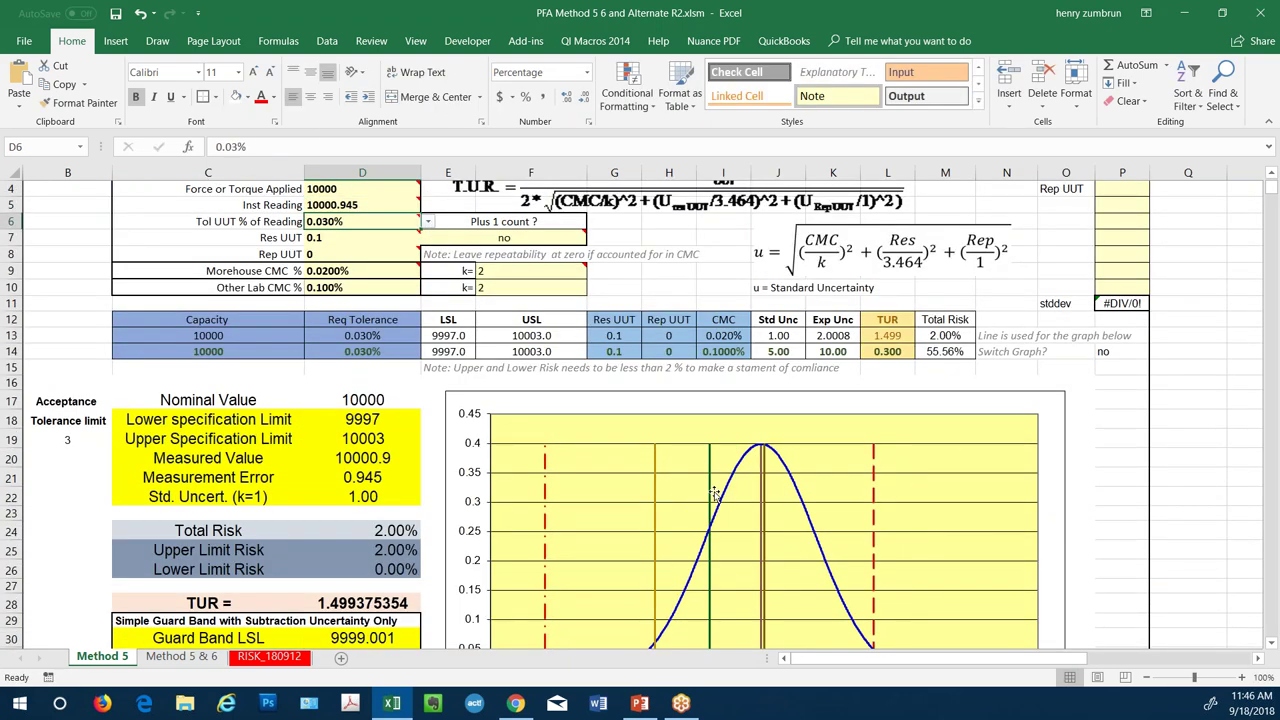
scroll(711, 494, down, 2)
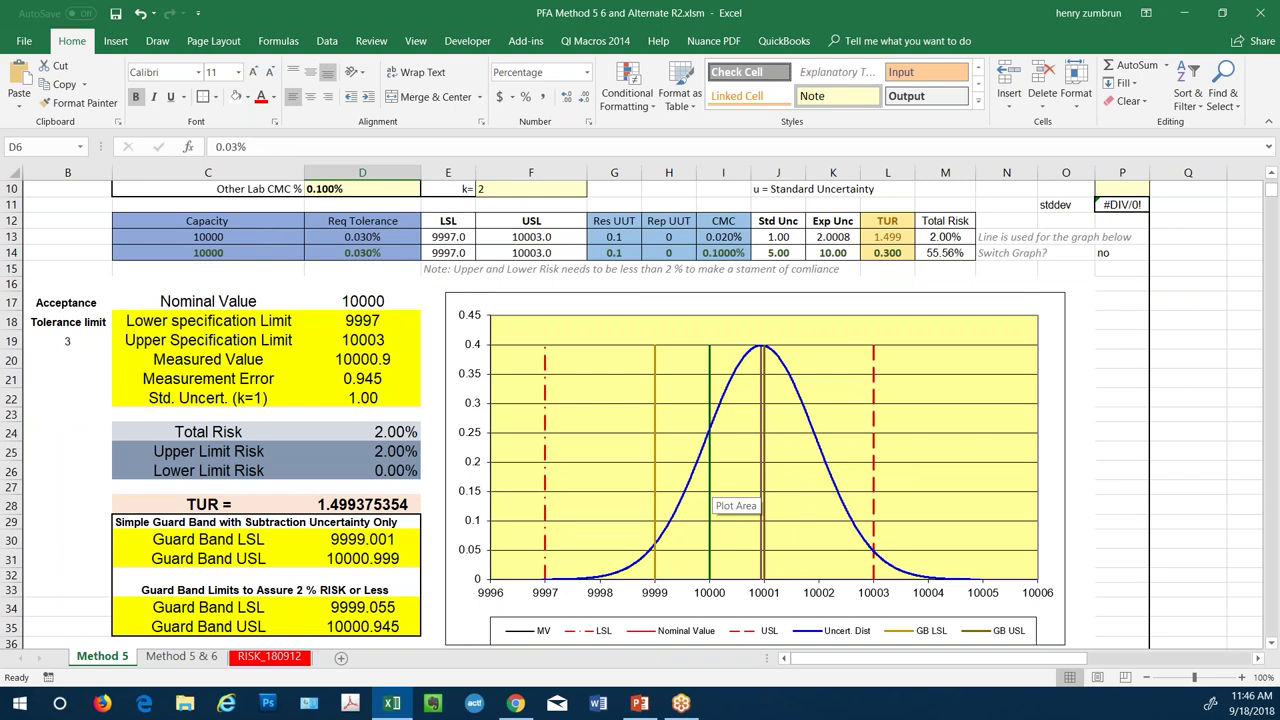
scroll(745, 485, up, 3)
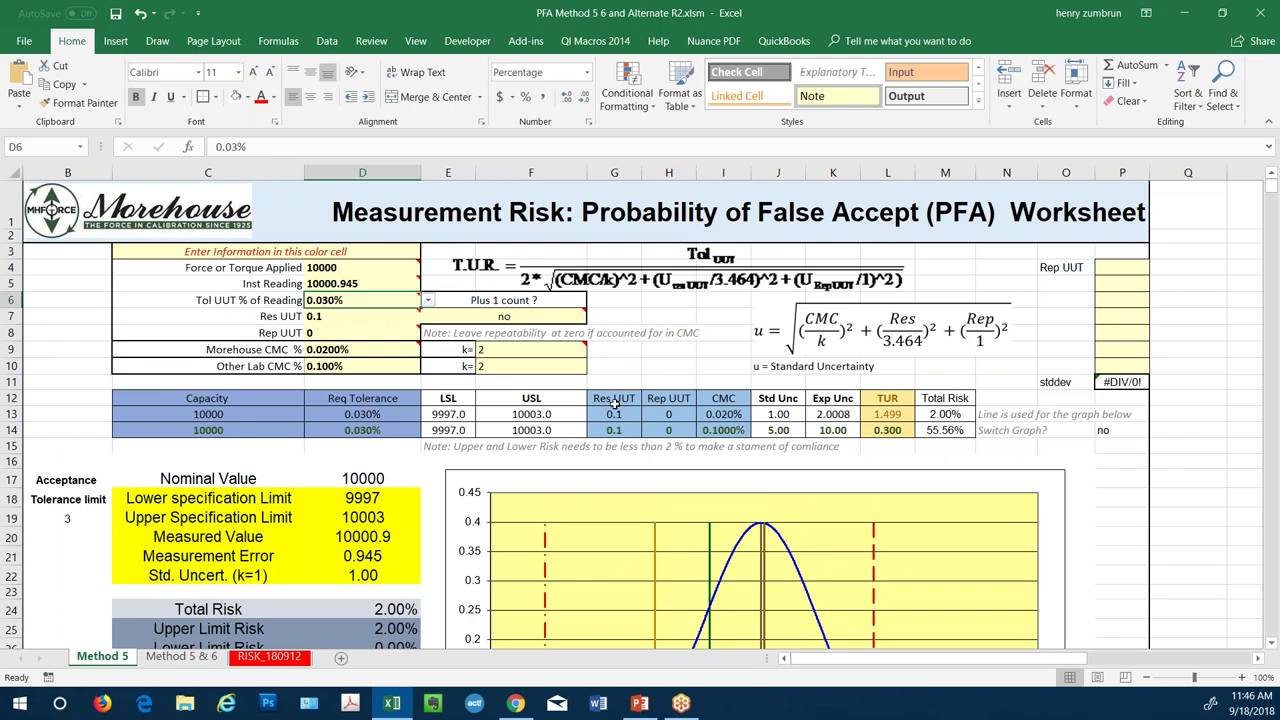
Step: Set Switch Graph to yes so the chart plots the other lab's line
click(1110, 432)
click(1157, 432)
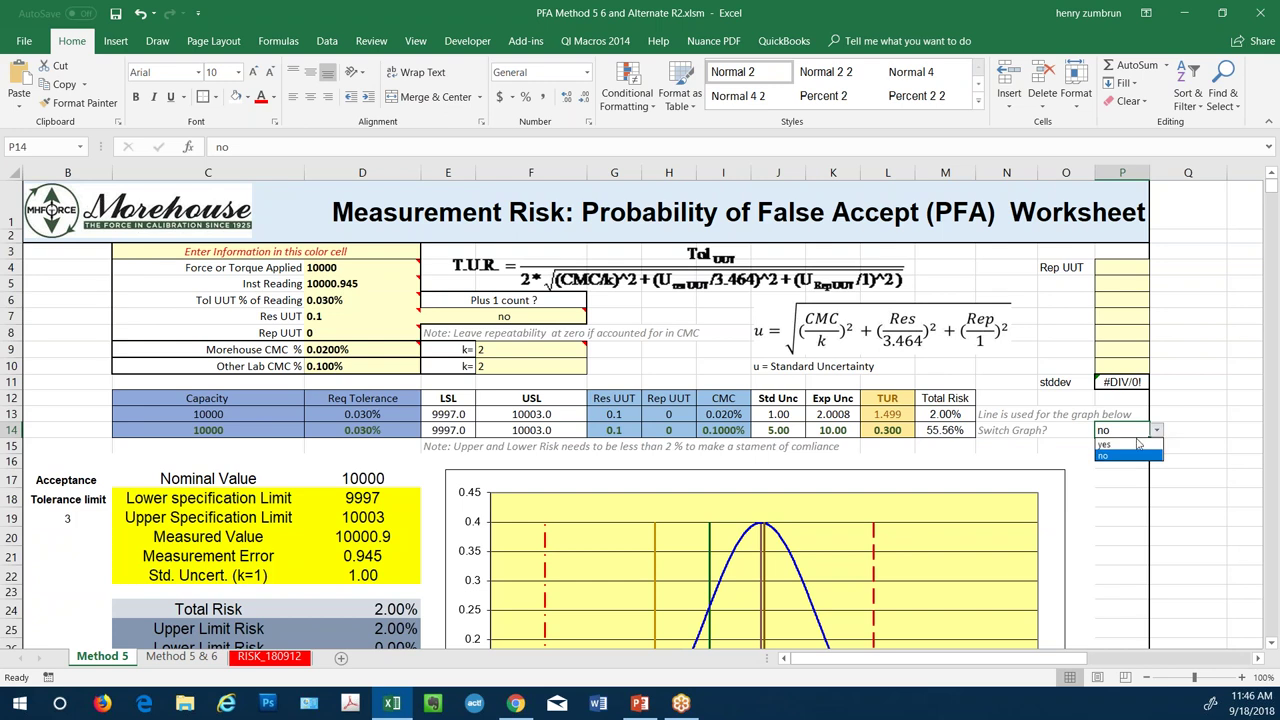
click(1130, 445)
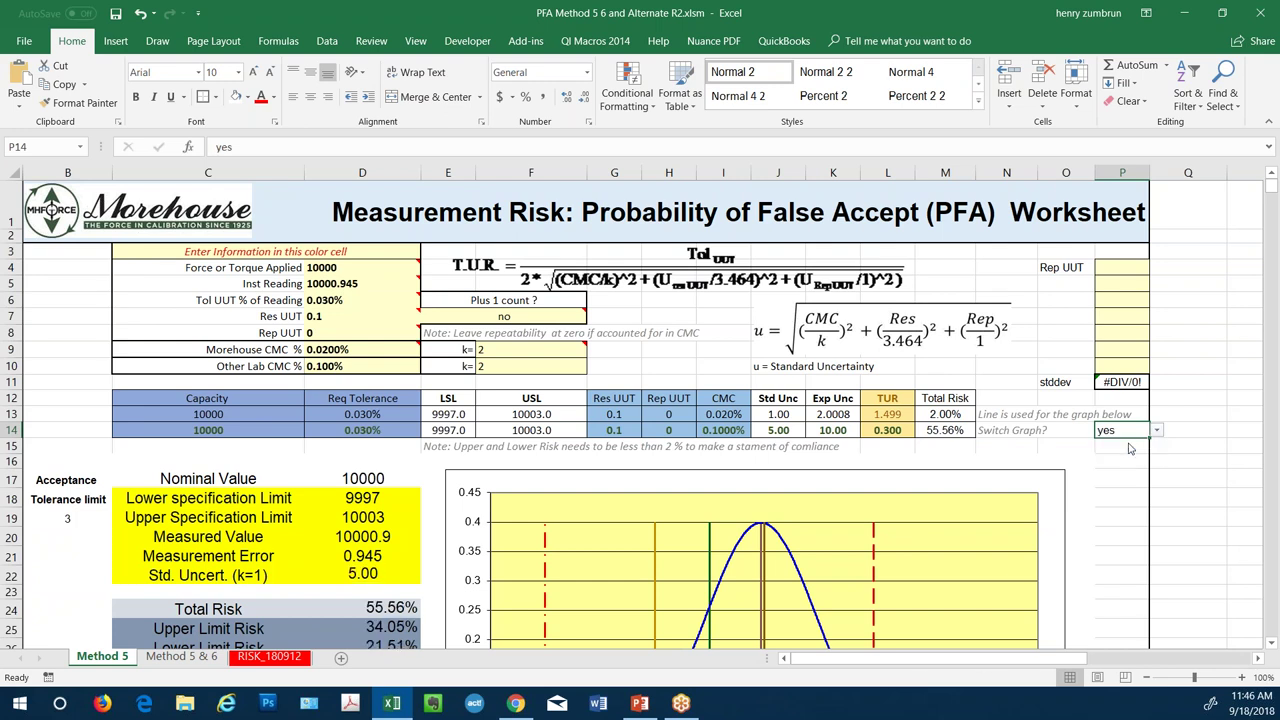
Step: Set the Other Lab CMC % to 0.020%
click(377, 365)
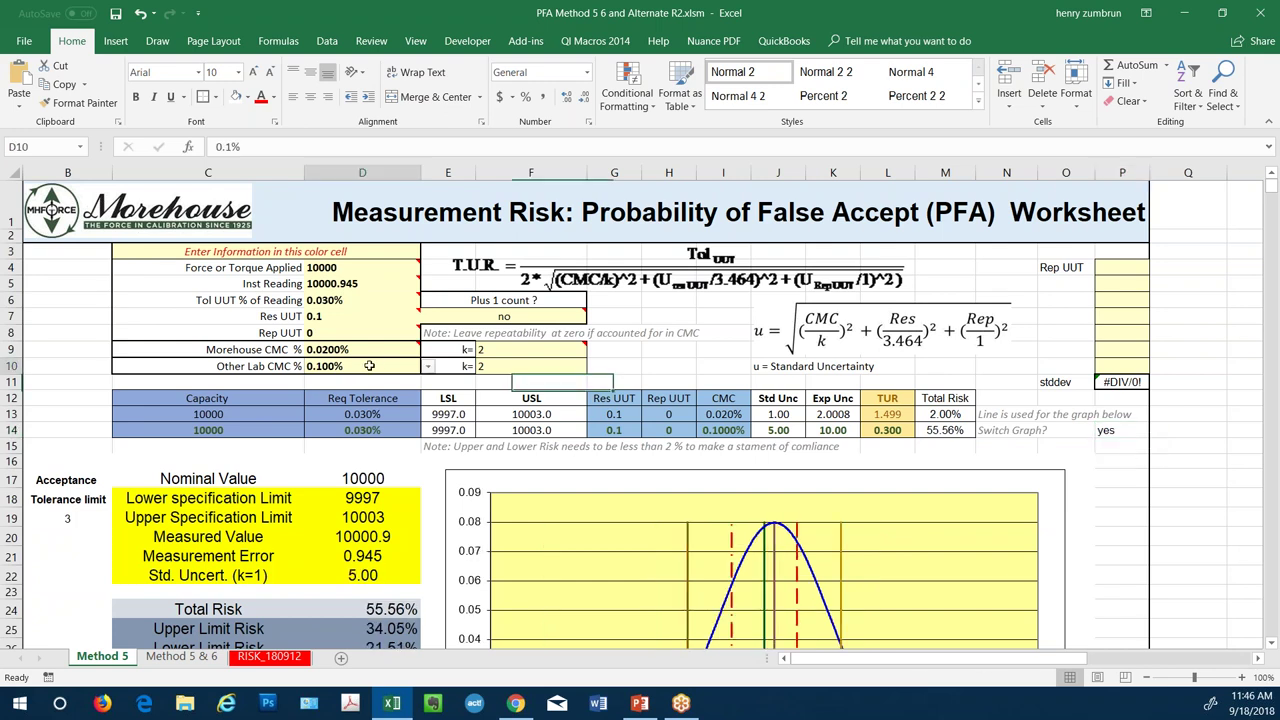
click(427, 367)
click(426, 386)
click(426, 386)
click(426, 386)
click(426, 386)
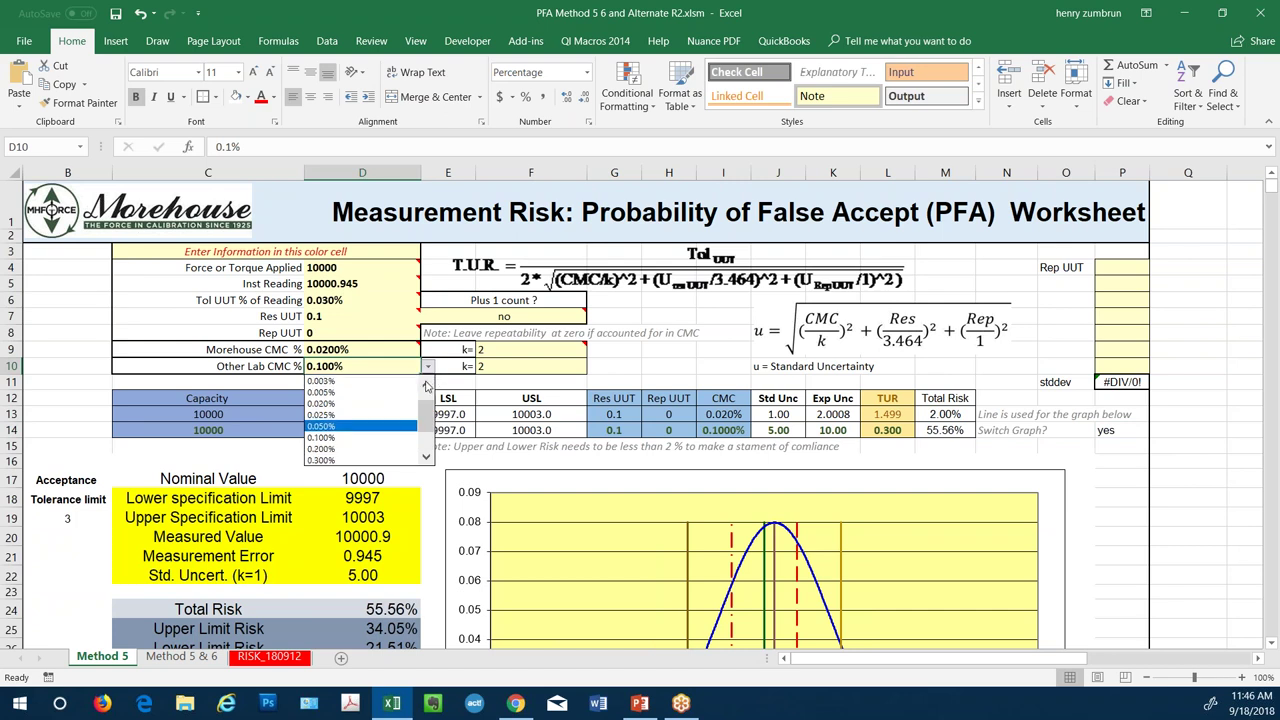
click(330, 403)
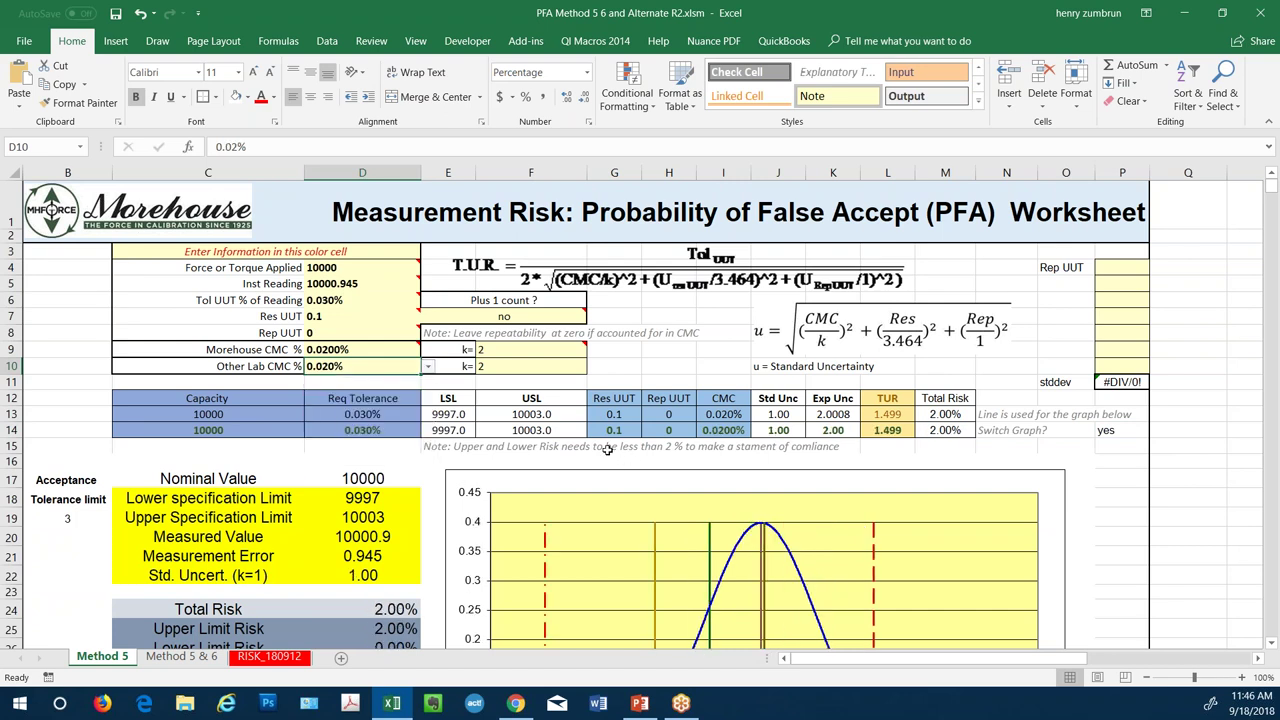
Step: Set the Other Lab CMC % to 0.050% and check its total risk and distribution chart
click(428, 367)
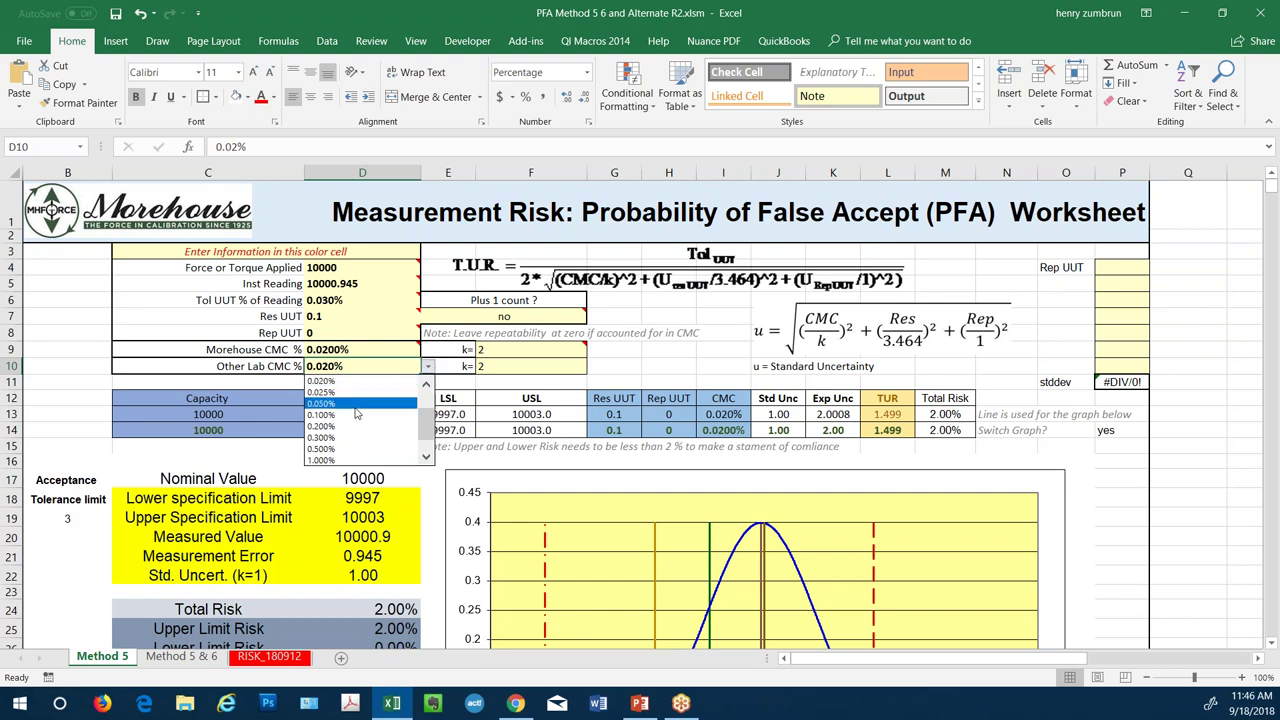
click(356, 413)
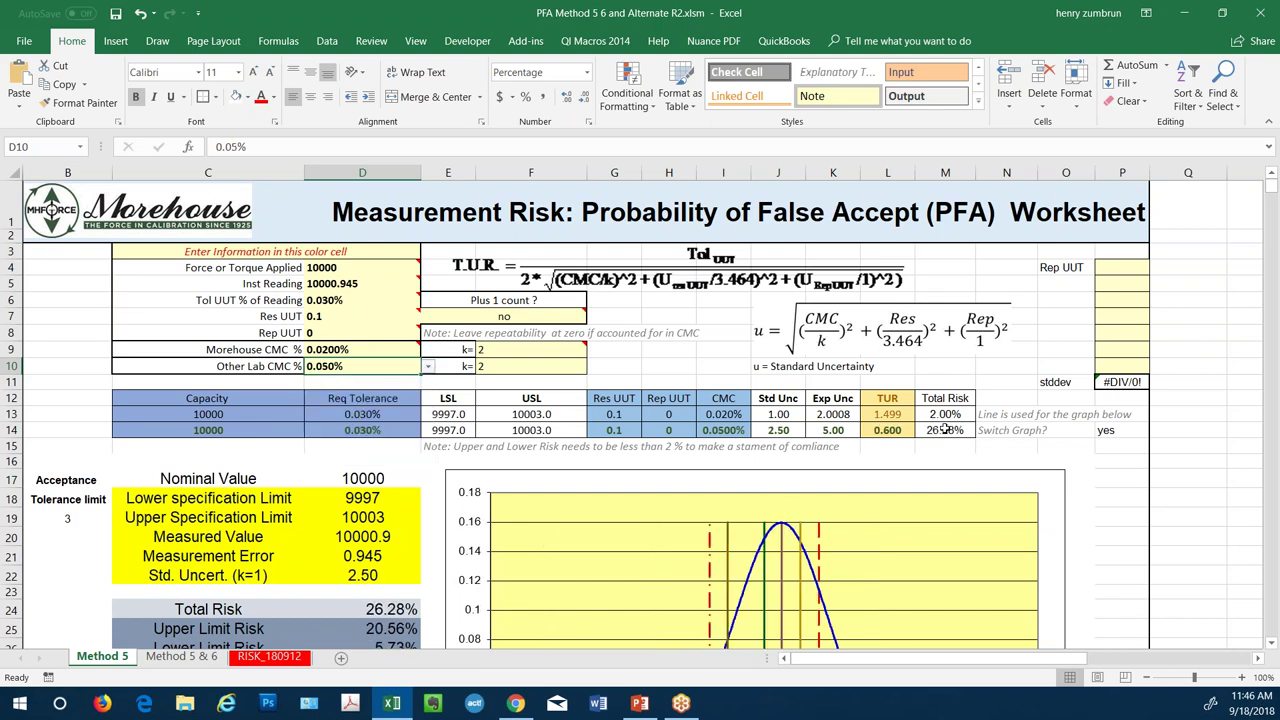
scroll(988, 446, down, 2)
scroll(988, 446, down, 1)
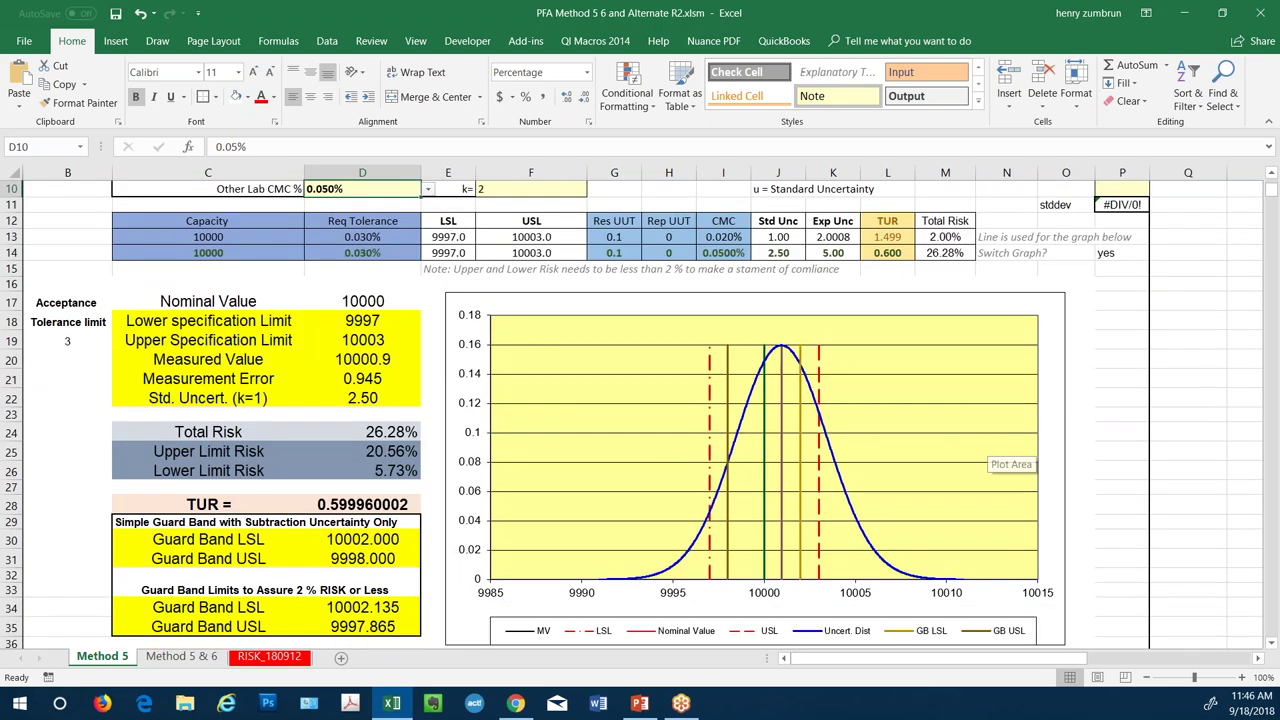
Step: Set Switch Graph back to no
click(1142, 253)
click(1156, 253)
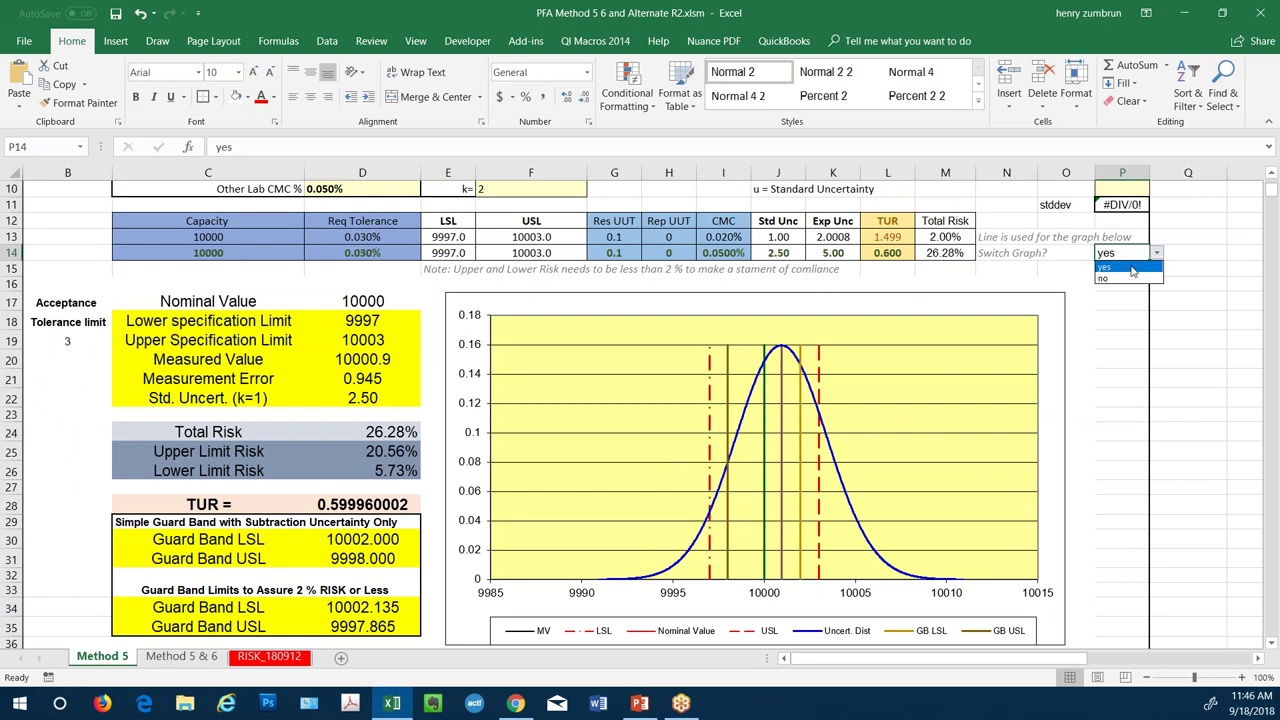
click(1110, 280)
Step: Enter 10000.1 and 10000 as the first two Rep UUT readings and check their effect on the first line's Total Risk
scroll(1070, 330, up, 3)
click(1110, 265)
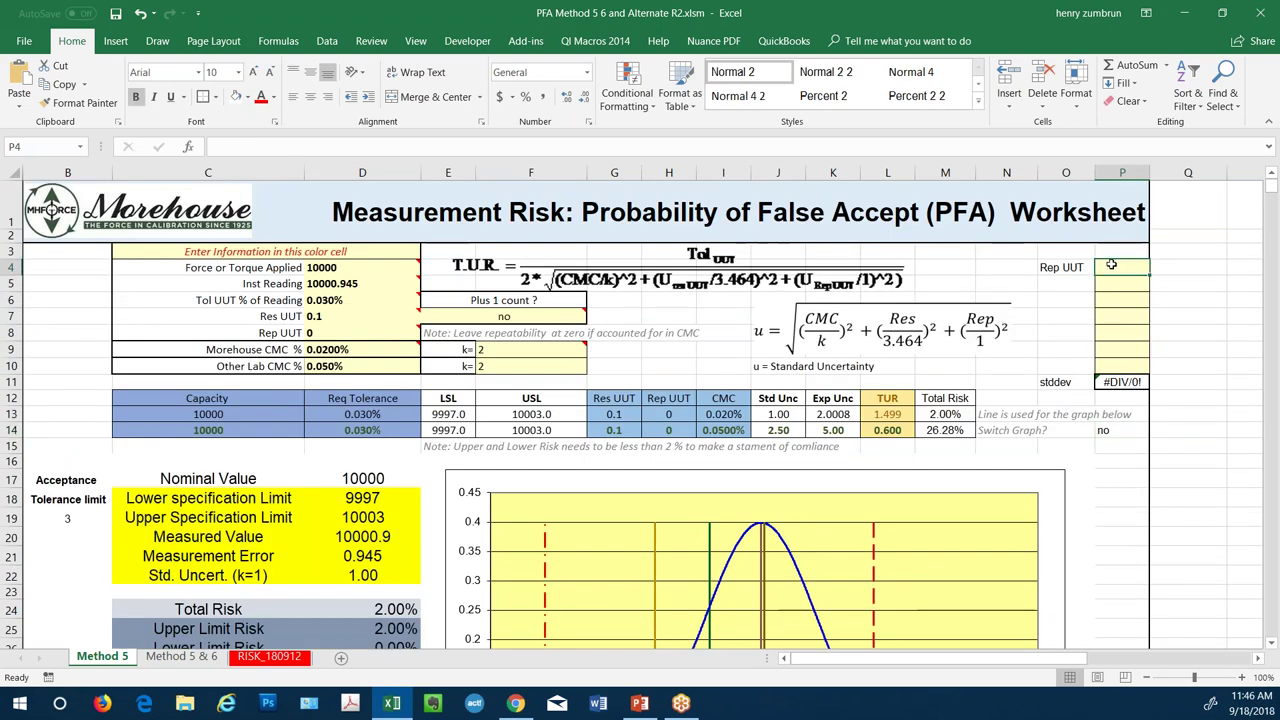
text(10000.1)
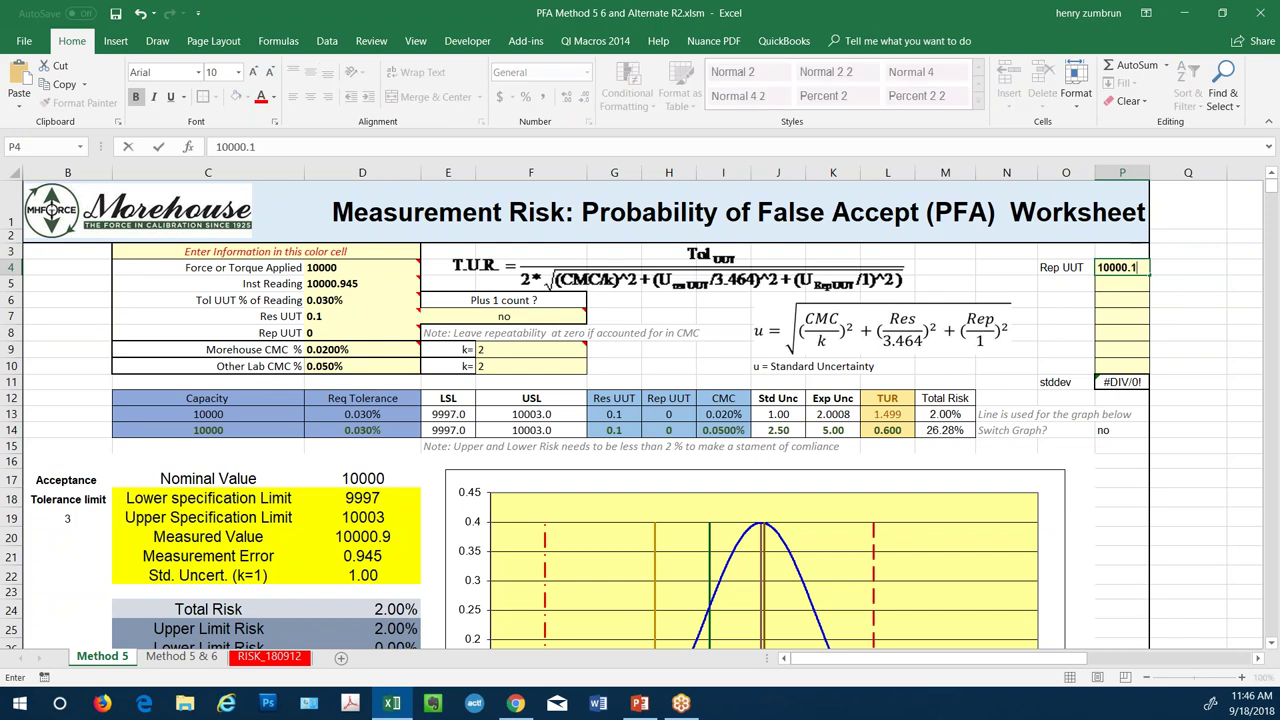
key(Return)
text(1000)
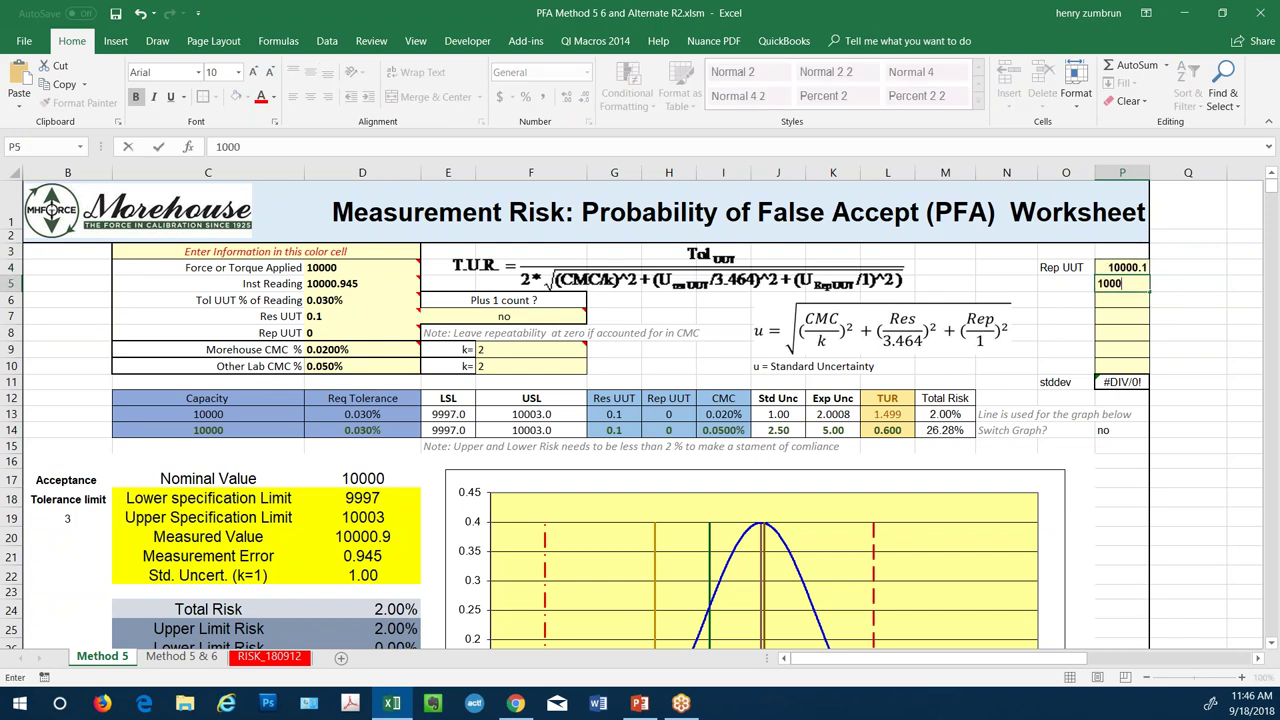
text(0)
key(Return)
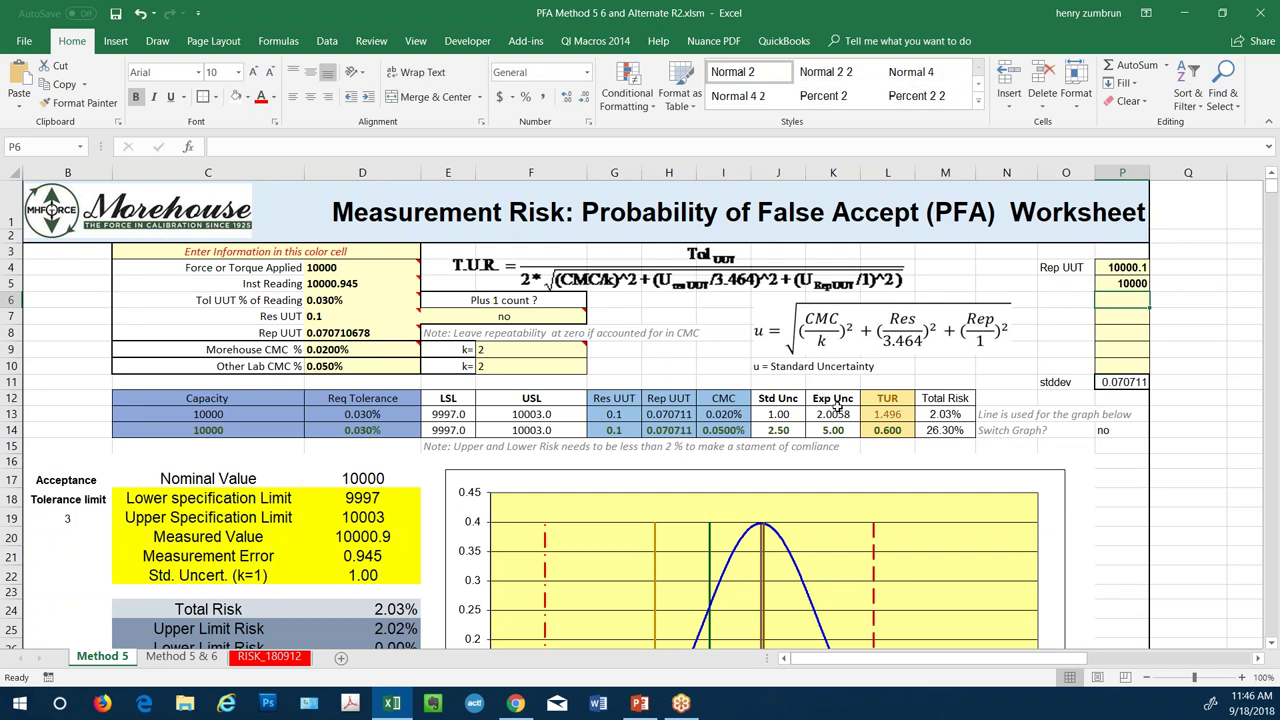
scroll(944, 413, down, 1)
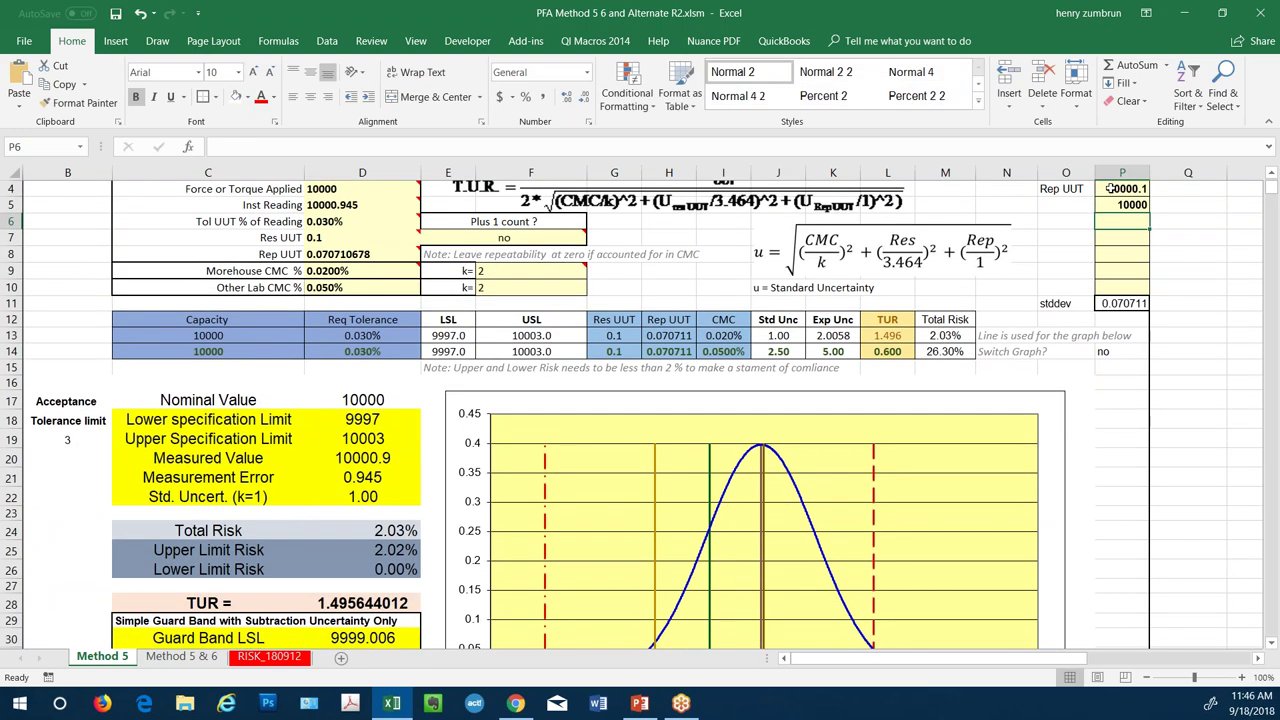
click(941, 335)
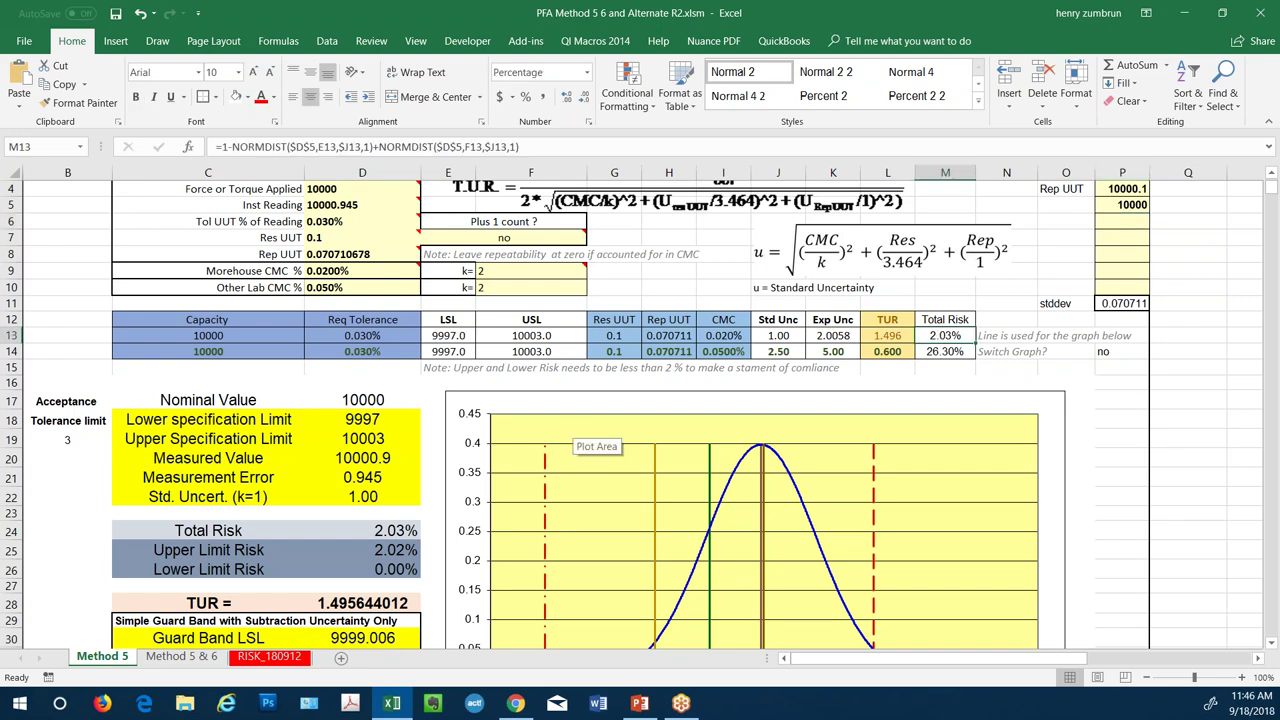
scroll(580, 432, up, 1)
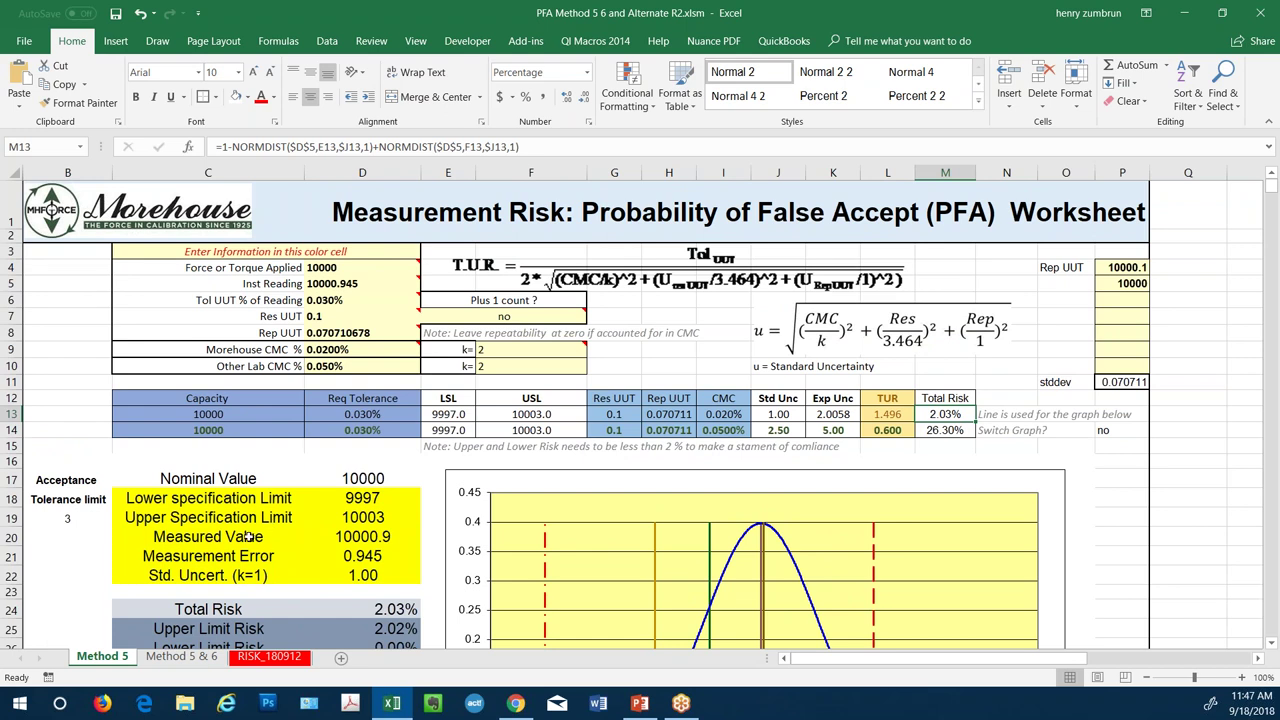
Step: Examine the RISK_180912 sheet's Method 5 and Method 6 results, compliance row and As-Found limits table
click(270, 657)
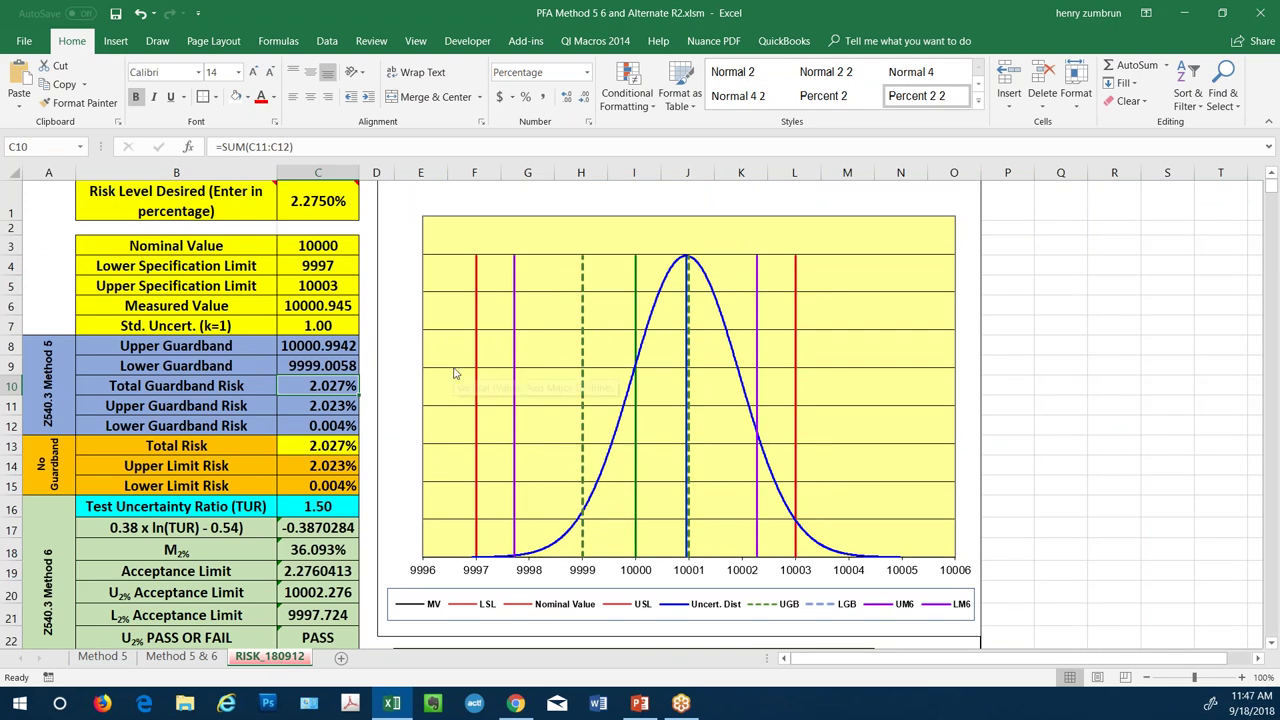
scroll(457, 380, down, 1)
click(1070, 450)
scroll(1070, 450, up, 1)
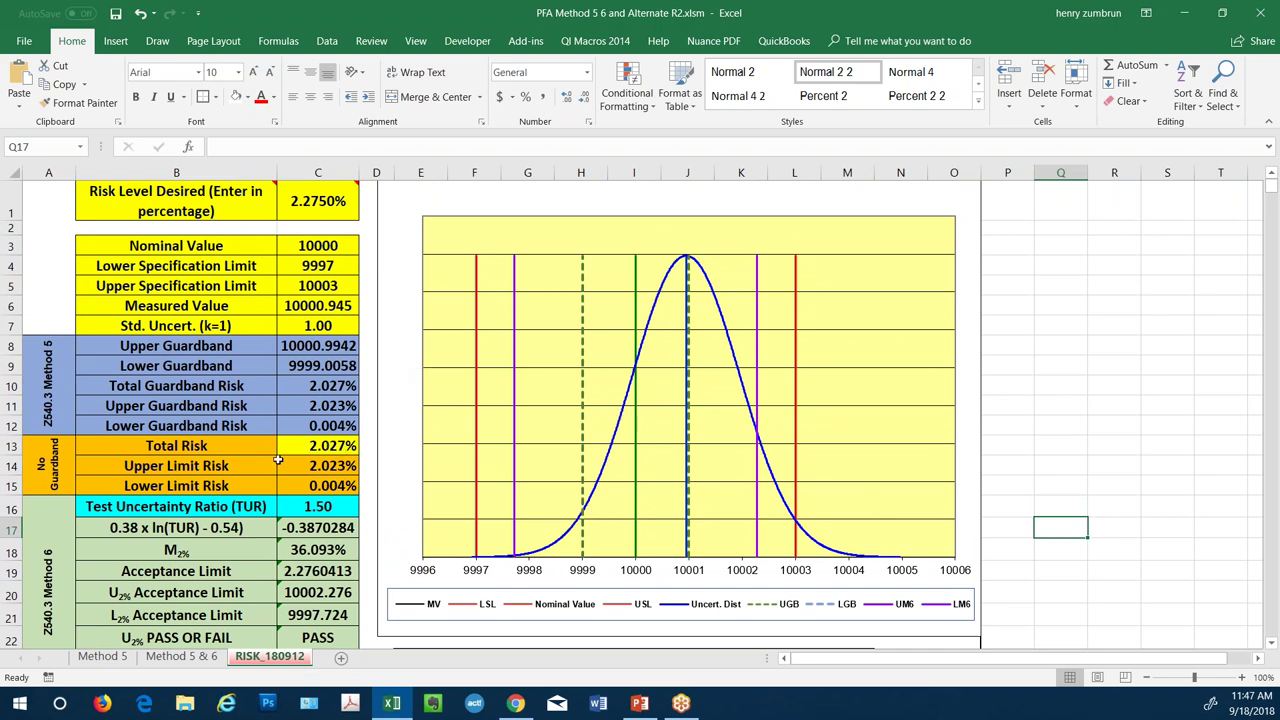
scroll(330, 450, down, 1)
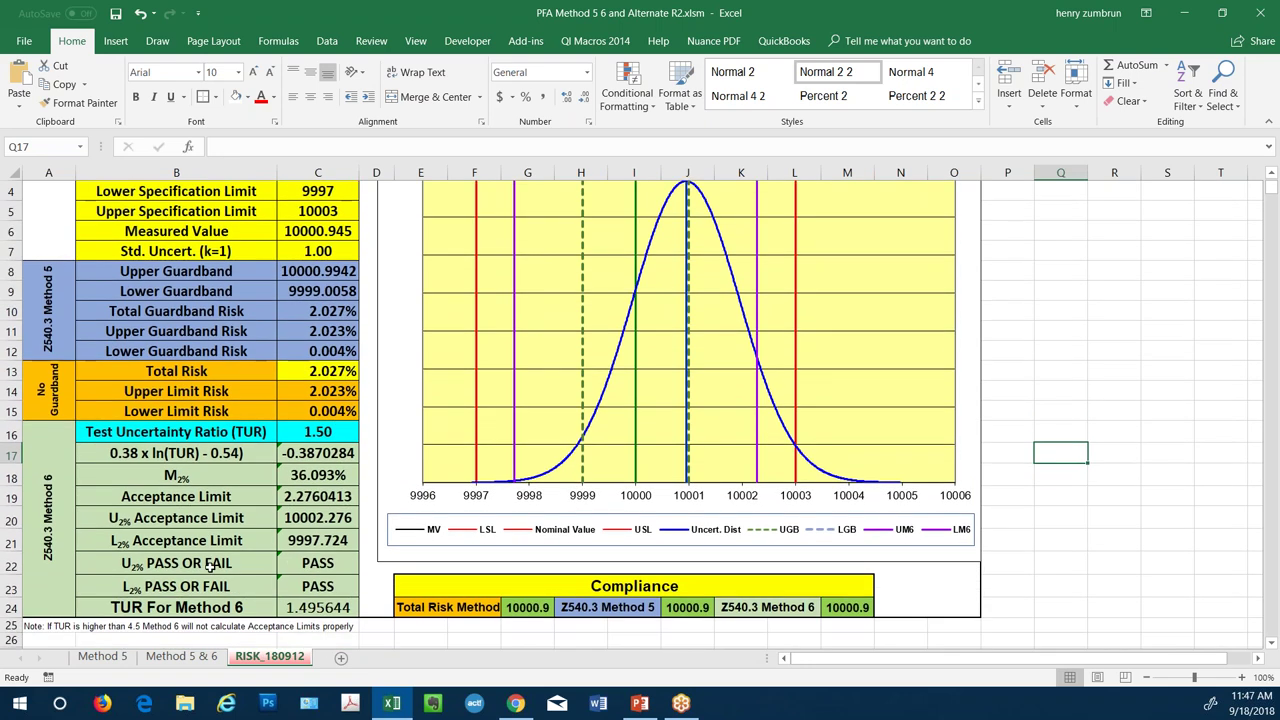
scroll(530, 350, up, 1)
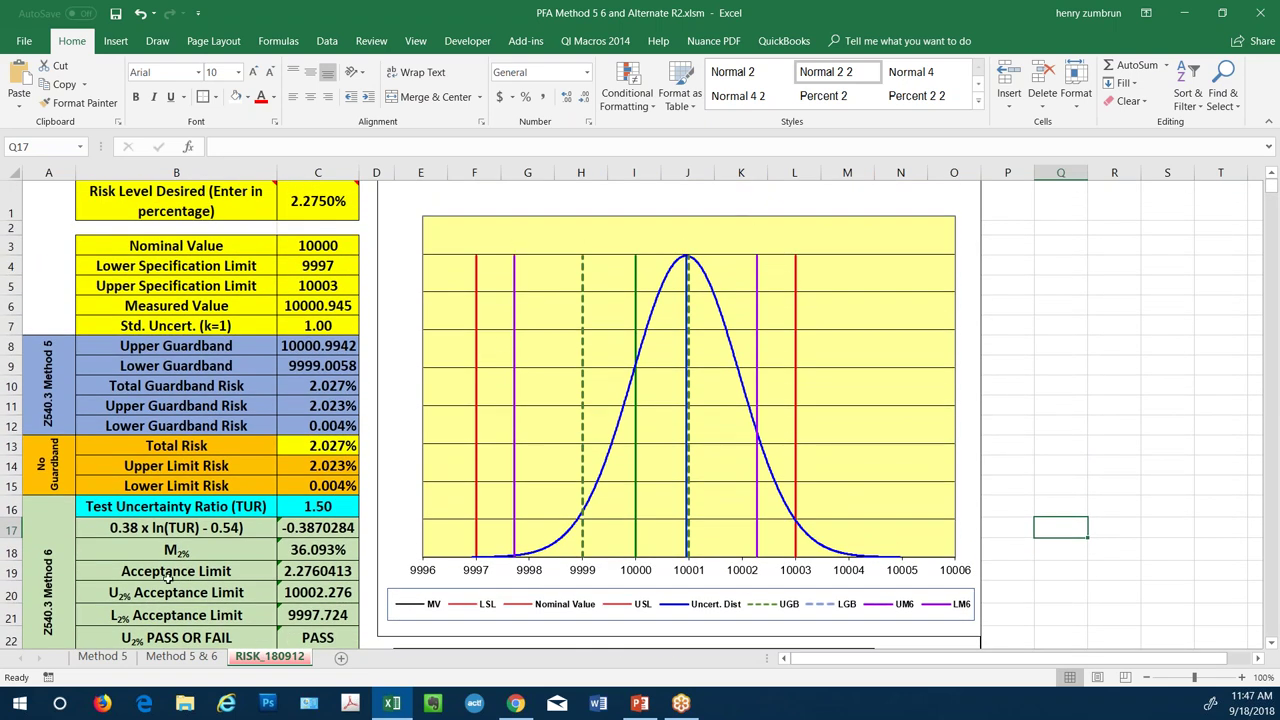
scroll(265, 542, down, 2)
scroll(268, 536, down, 1)
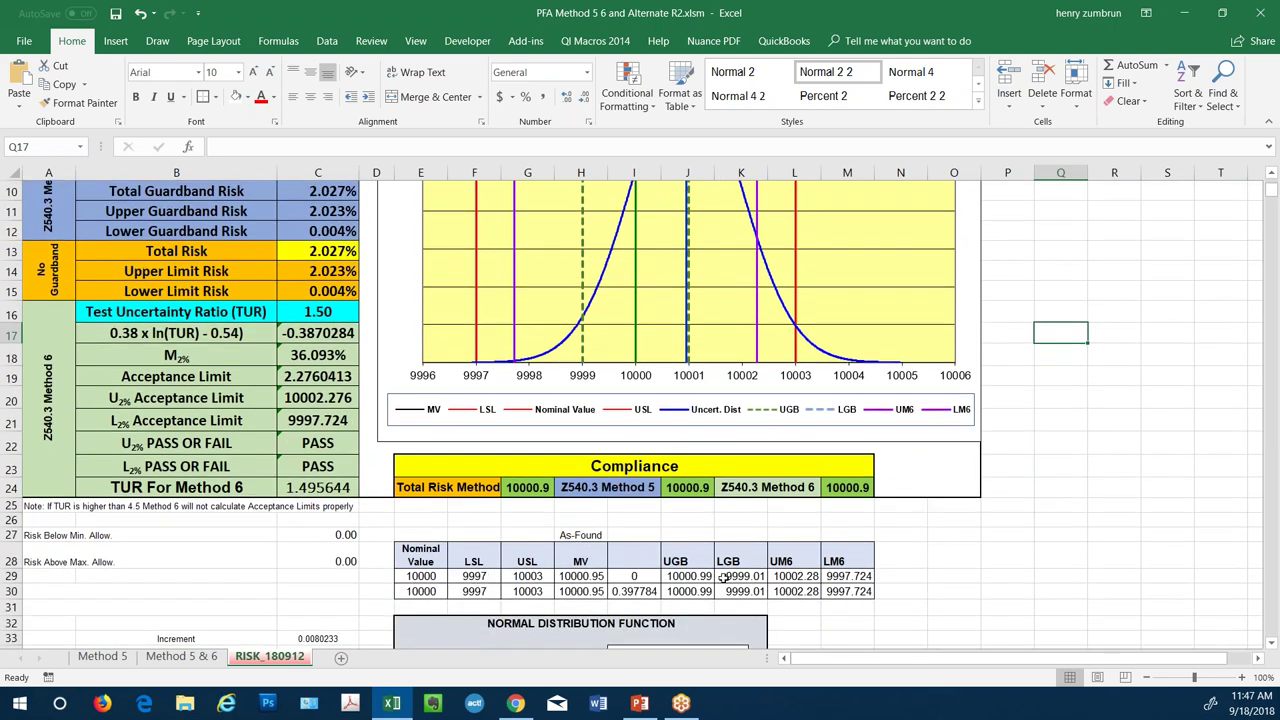
mouse_move(858, 556)
mouse_down()
mouse_move(840, 592)
mouse_move(453, 592)
mouse_up()
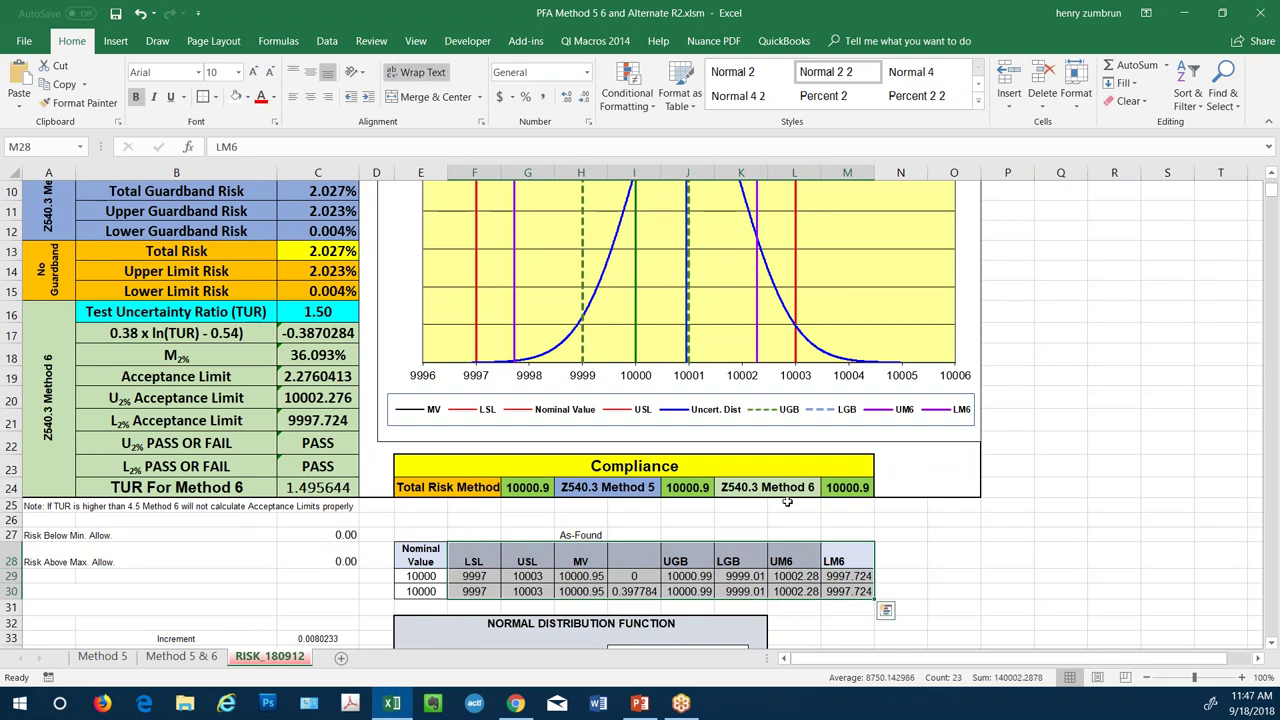
Step: Set the Risk Level Desired to 2% on the risk sheet to check its effect on the guardband limits
click(1058, 466)
scroll(1000, 466, up, 3)
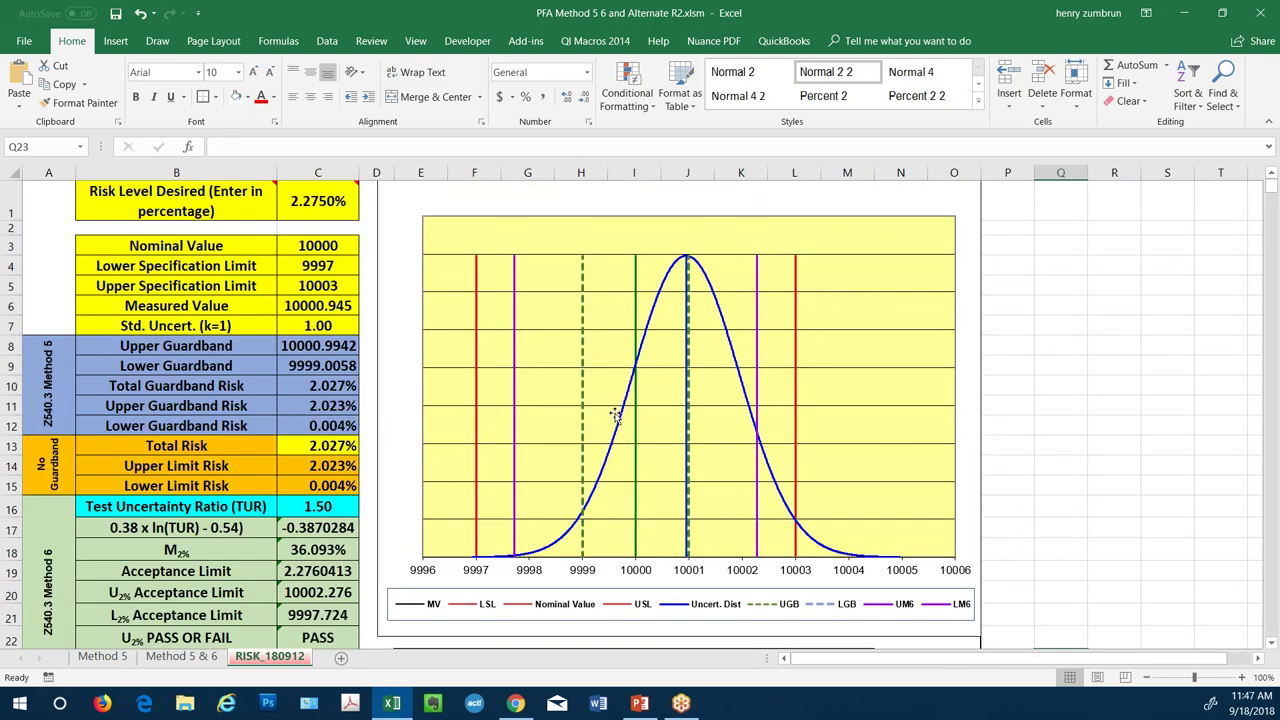
click(304, 203)
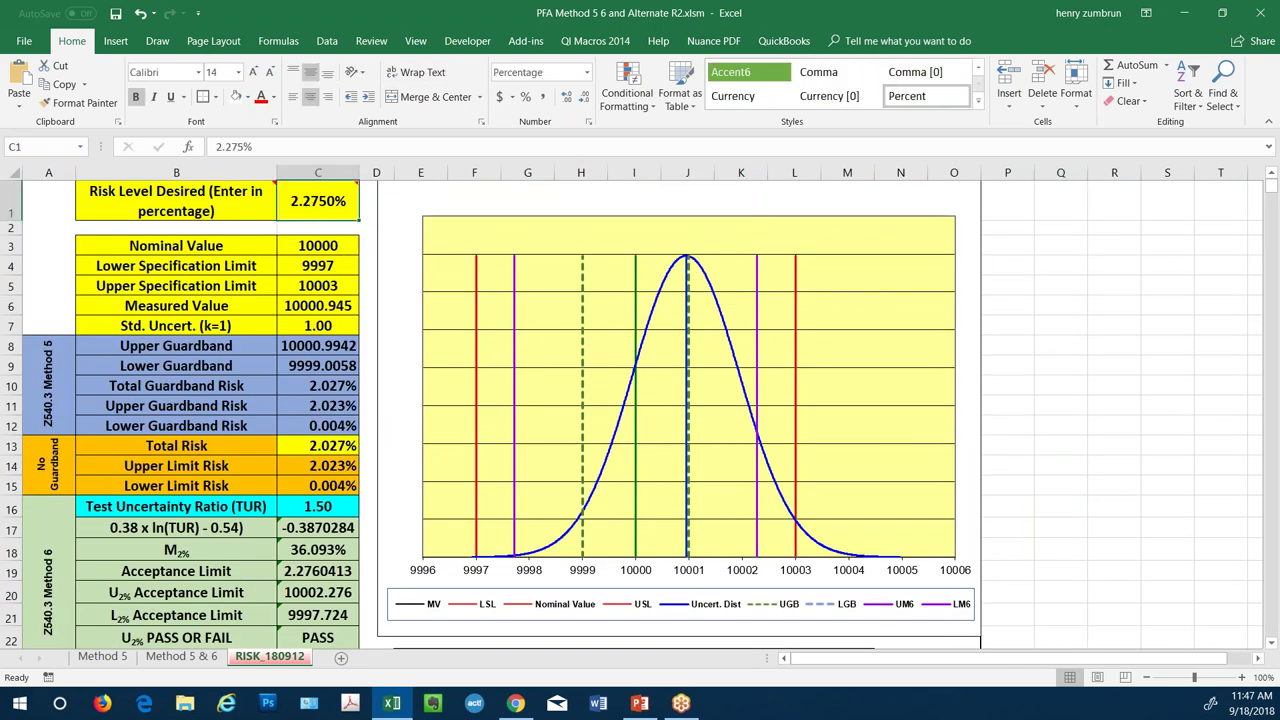
text(2)
key(Return)
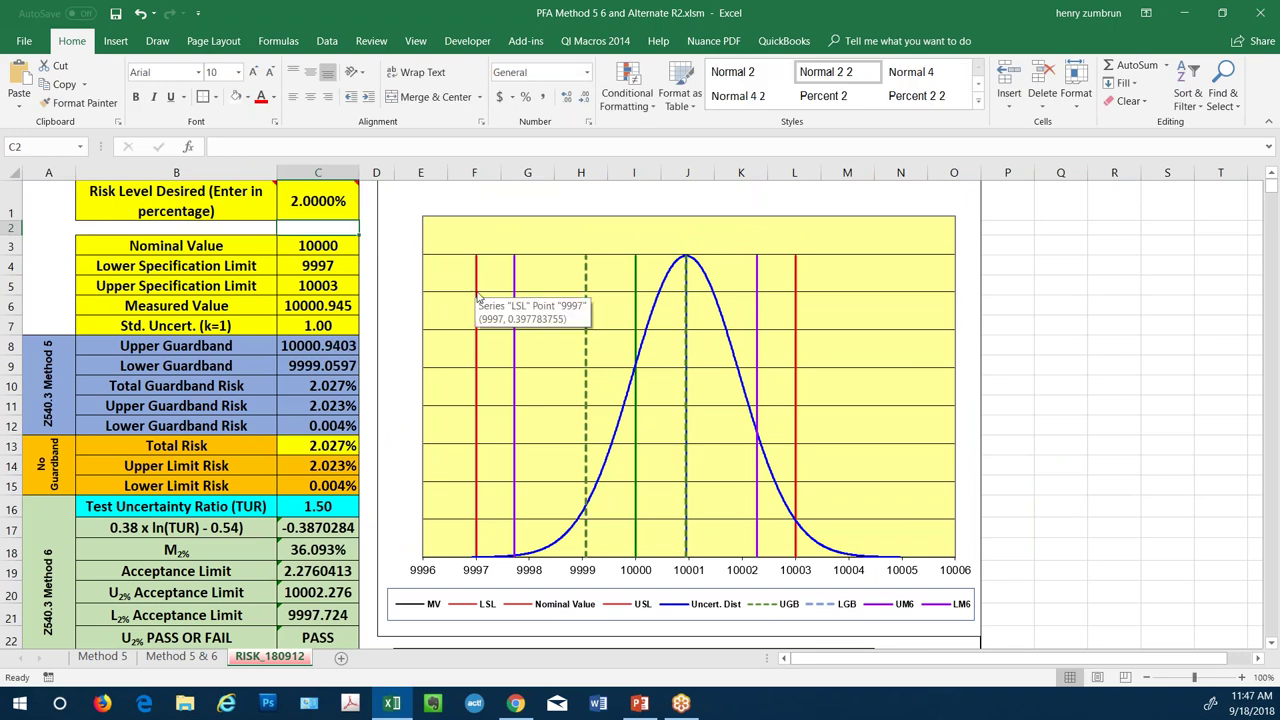
Step: Undo the last change to the Risk Level Desired
click(332, 200)
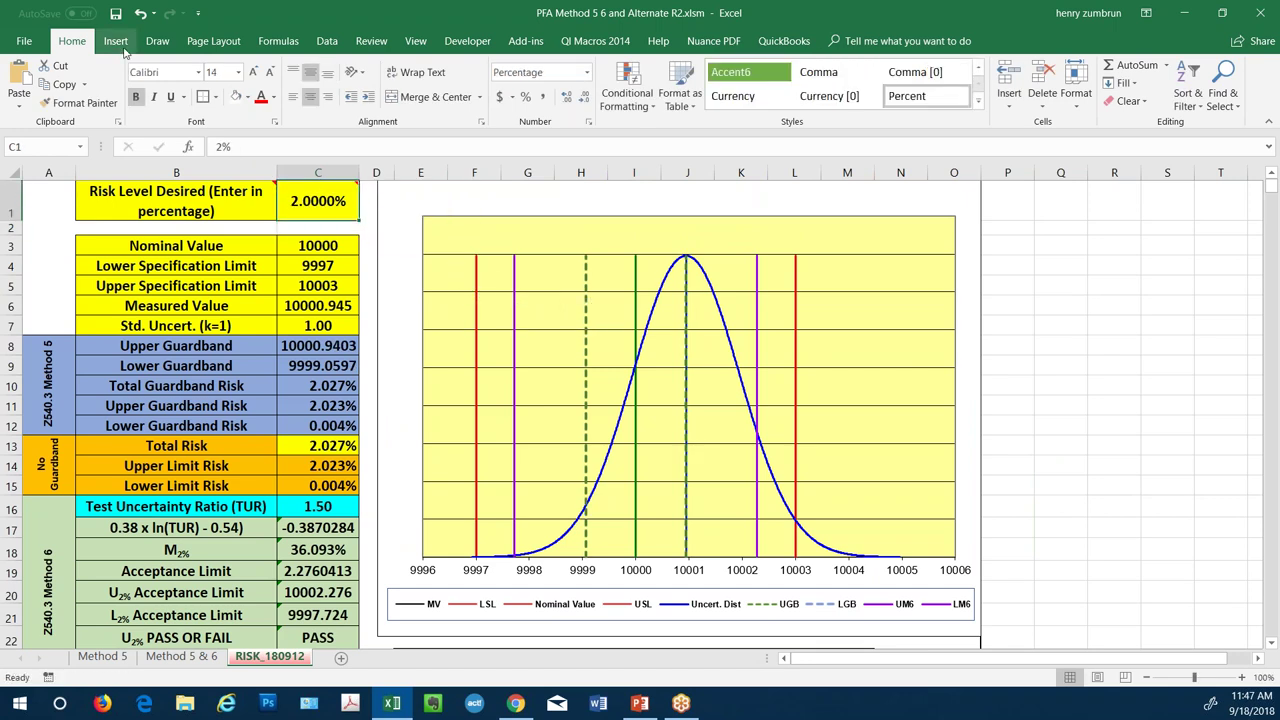
click(140, 13)
mouse_move(350, 183)
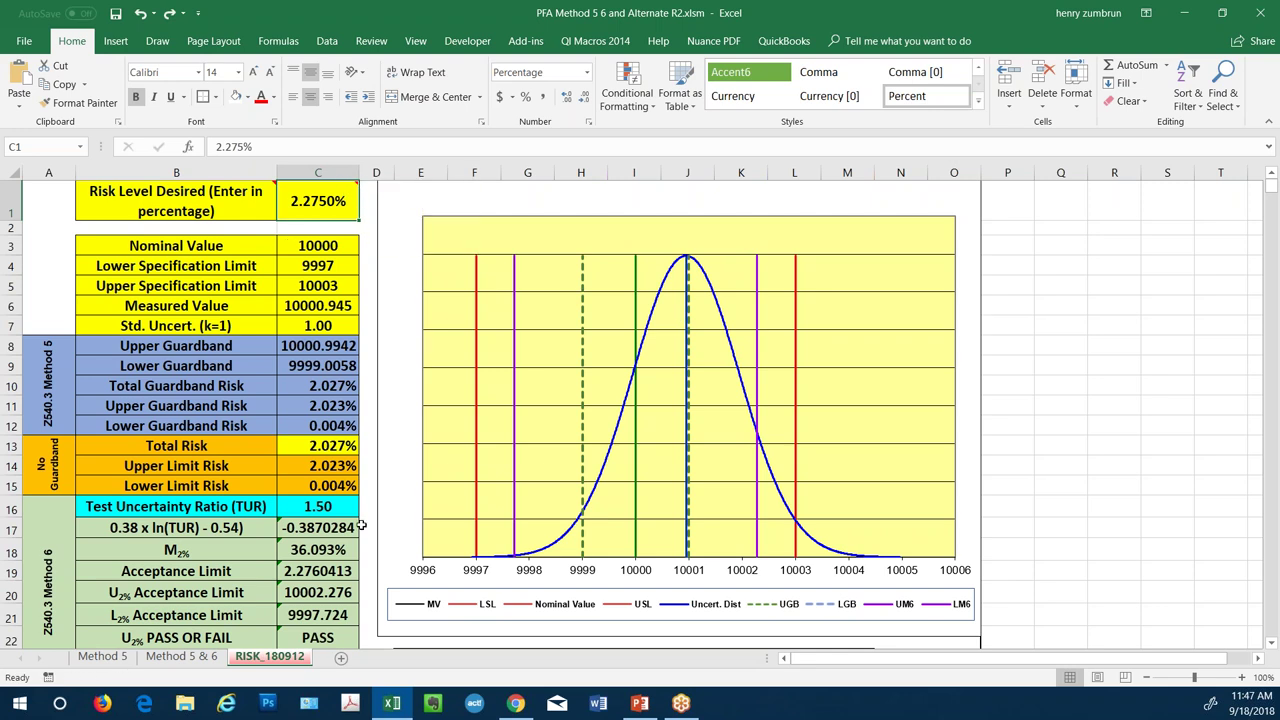
Step: Inspect the Test Uncertainty Ratio formula alongside the distribution chart
click(330, 508)
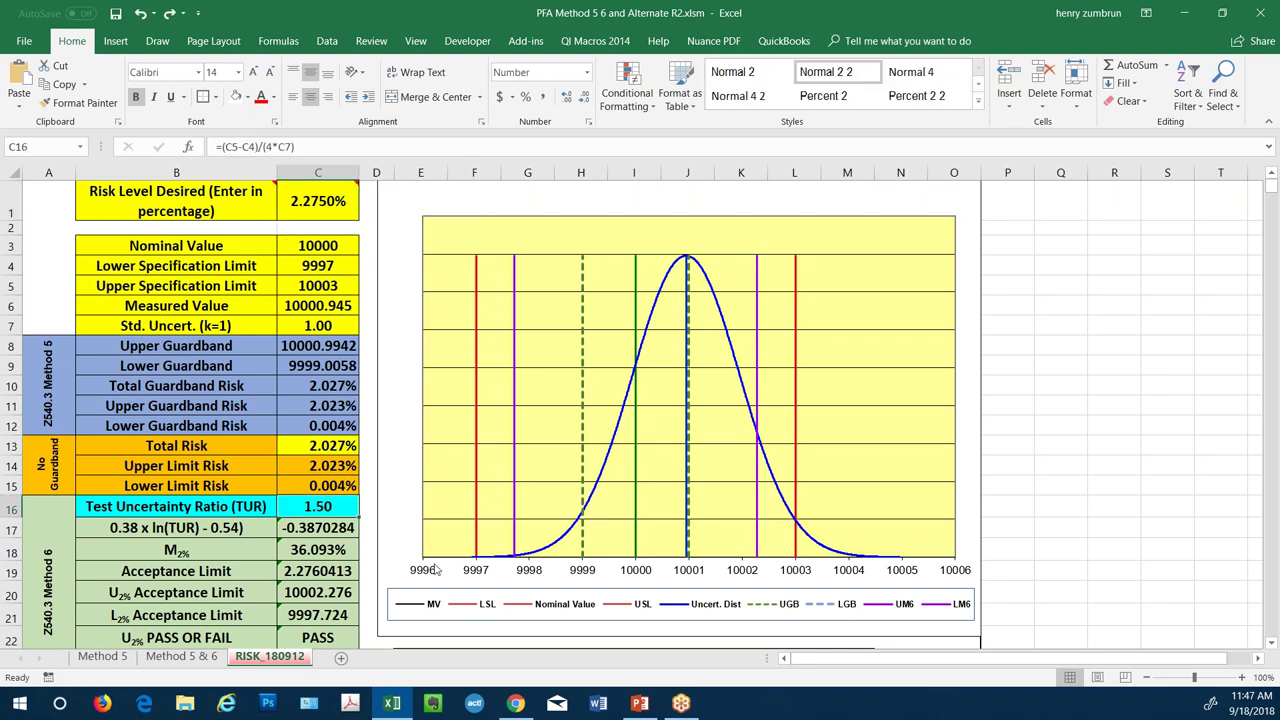
scroll(435, 568, down, 1)
scroll(435, 568, up, 1)
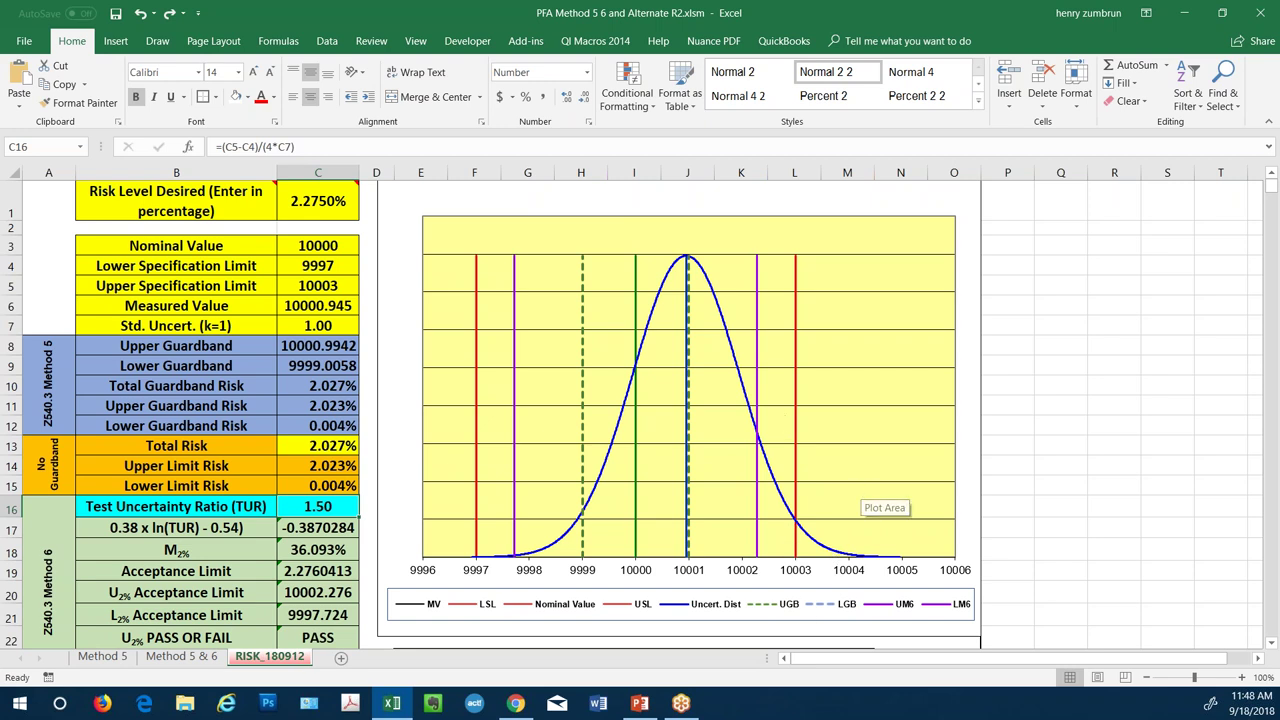
Step: Open the Method 5 & 6 sheet and review its Instrument Capacity, Tol UUT and CMC inputs
click(190, 657)
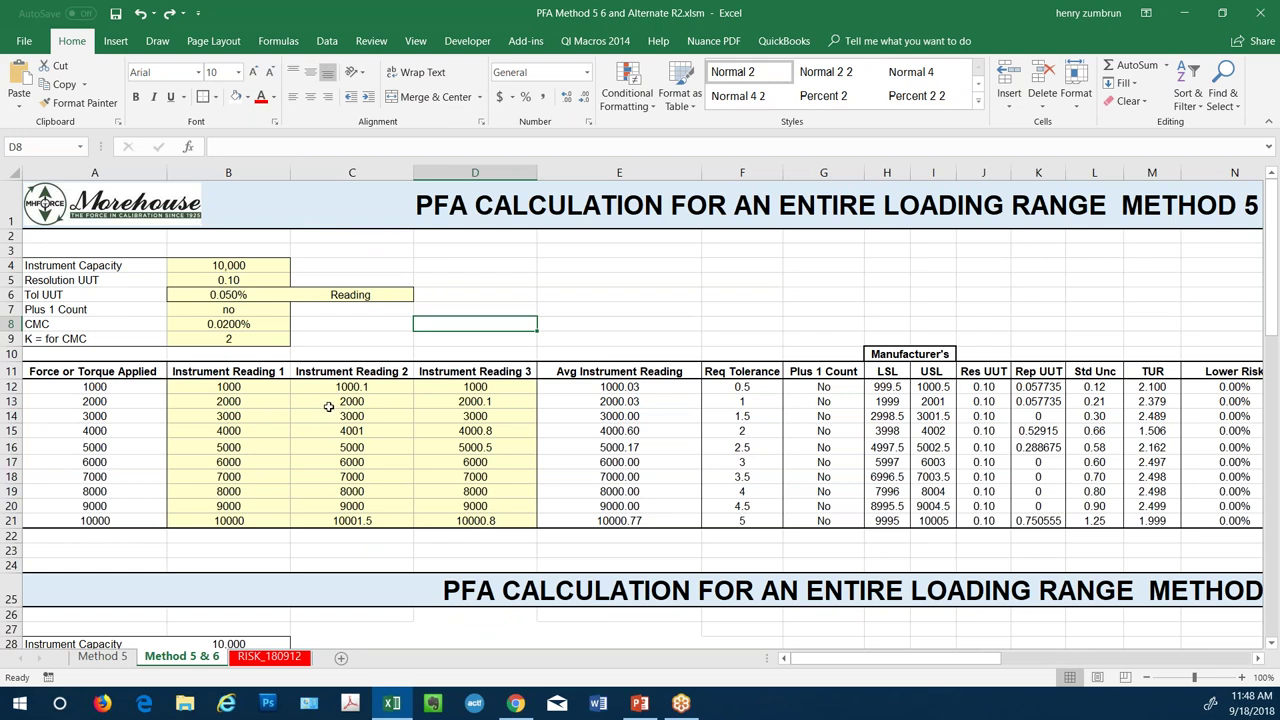
click(233, 266)
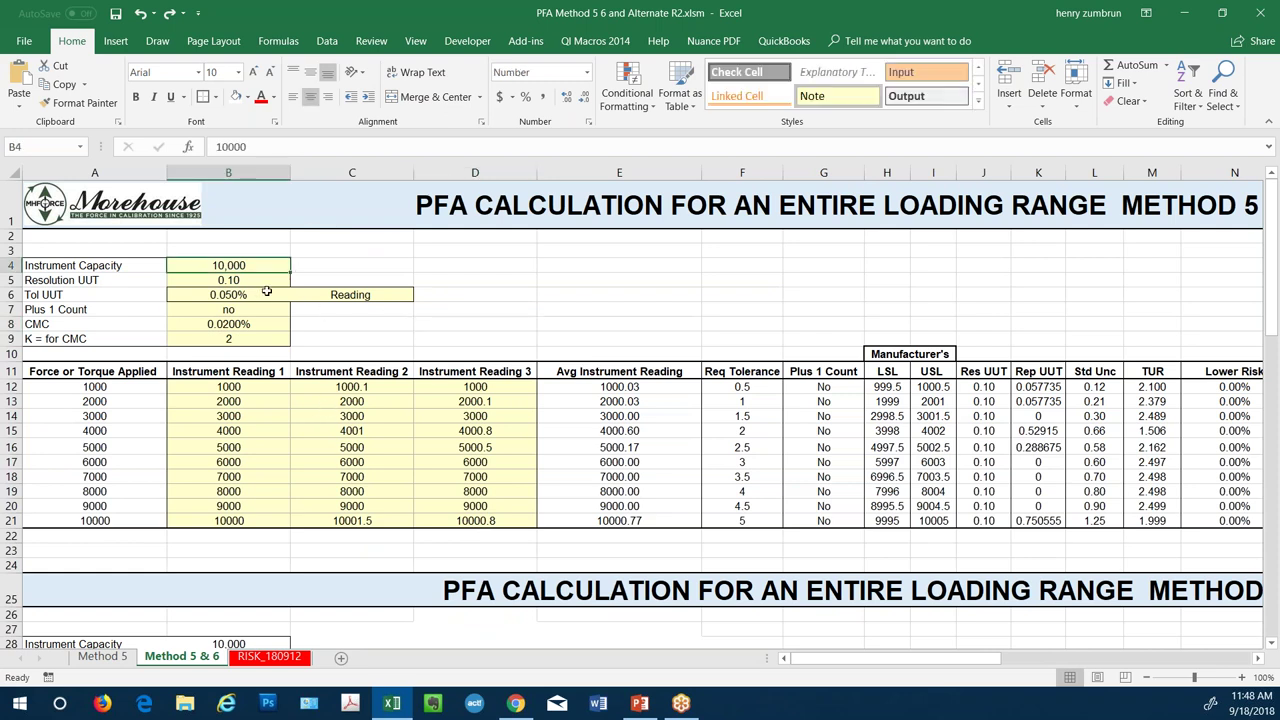
click(267, 291)
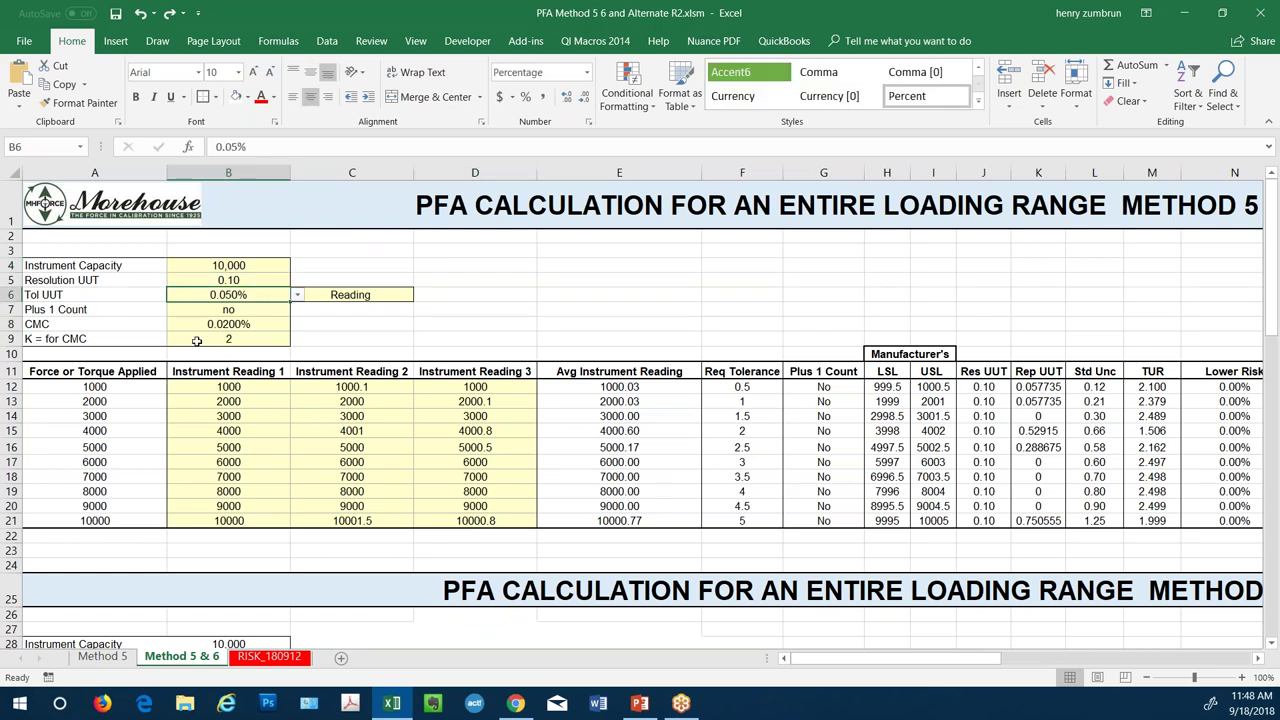
click(232, 325)
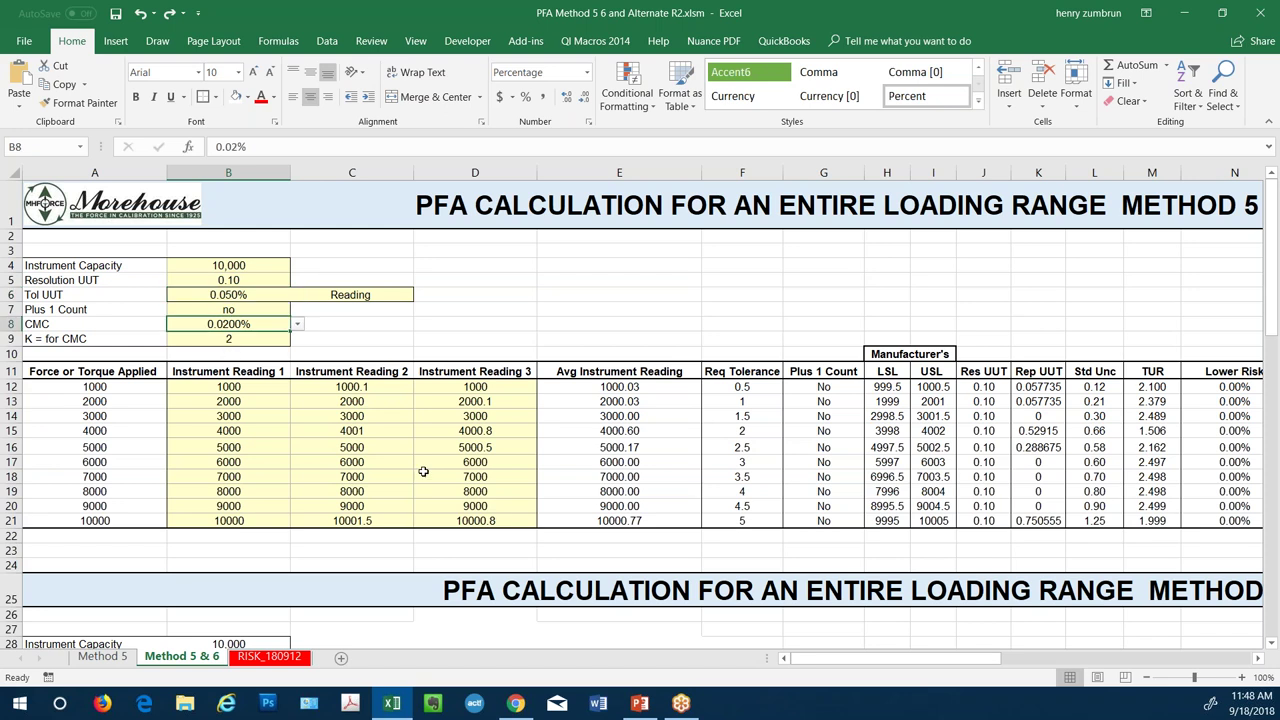
Step: Examine the Method 5 risk and acceptance results, the Method 5 vs Method 6 acceptance limit comparison and the Test Limit section
drag(834, 659, 862, 659)
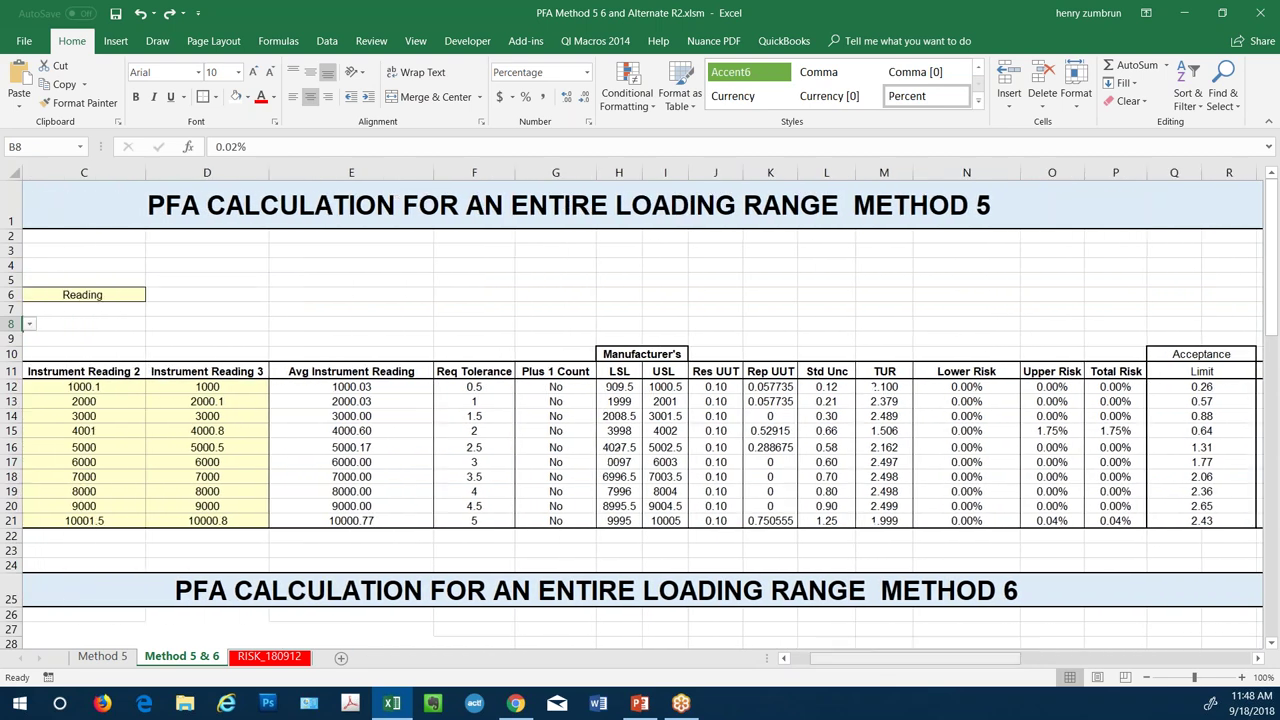
scroll(774, 545, down, 9)
scroll(774, 545, down, 4)
drag(925, 662, 903, 662)
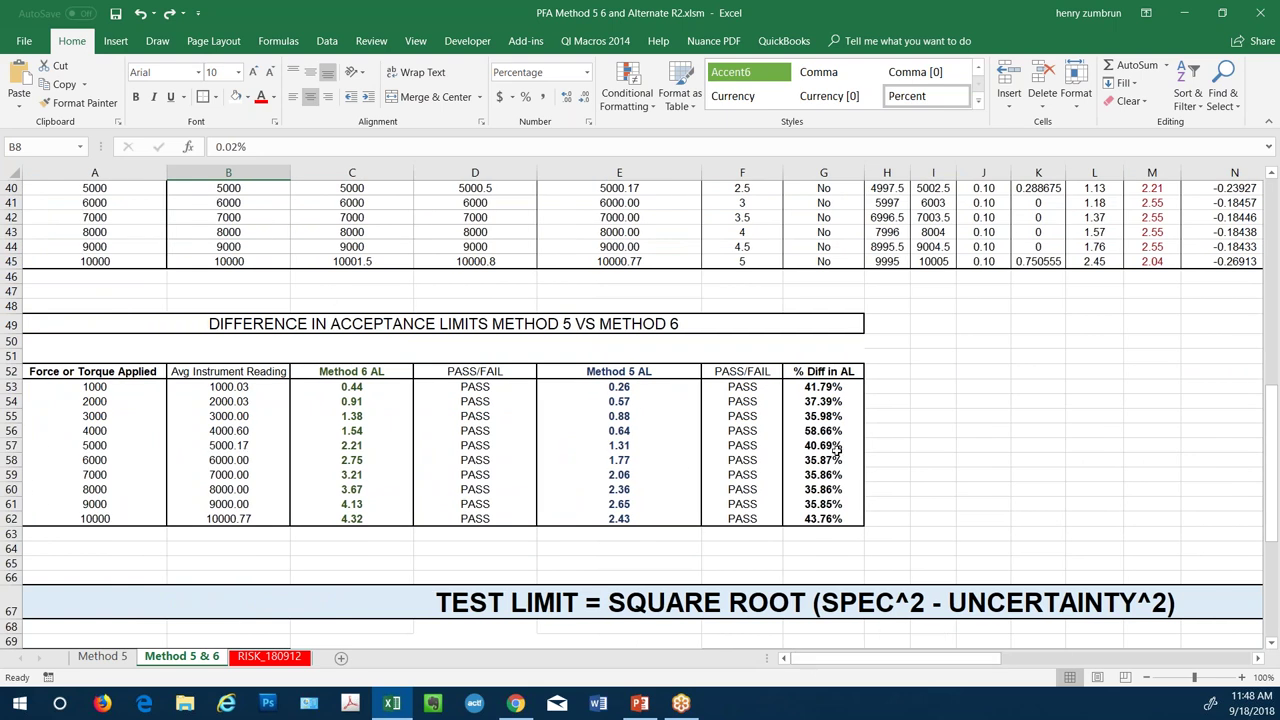
scroll(852, 538, down, 8)
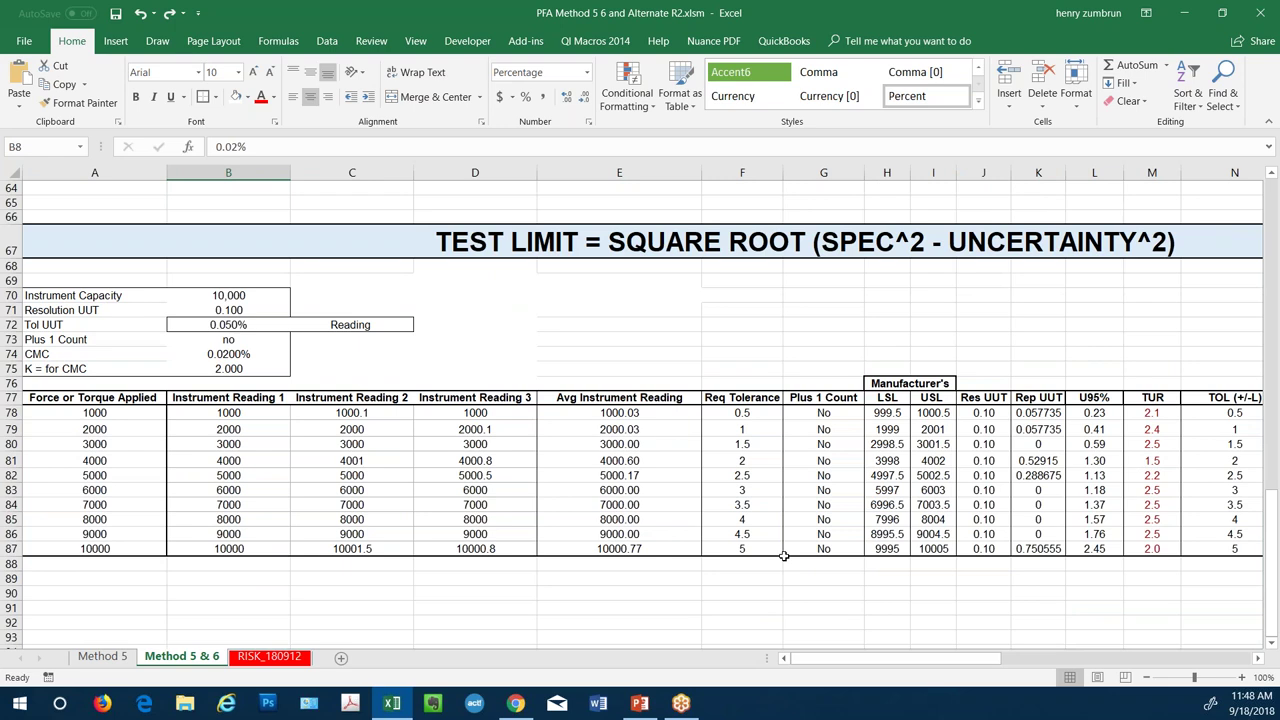
scroll(700, 450, up, 1)
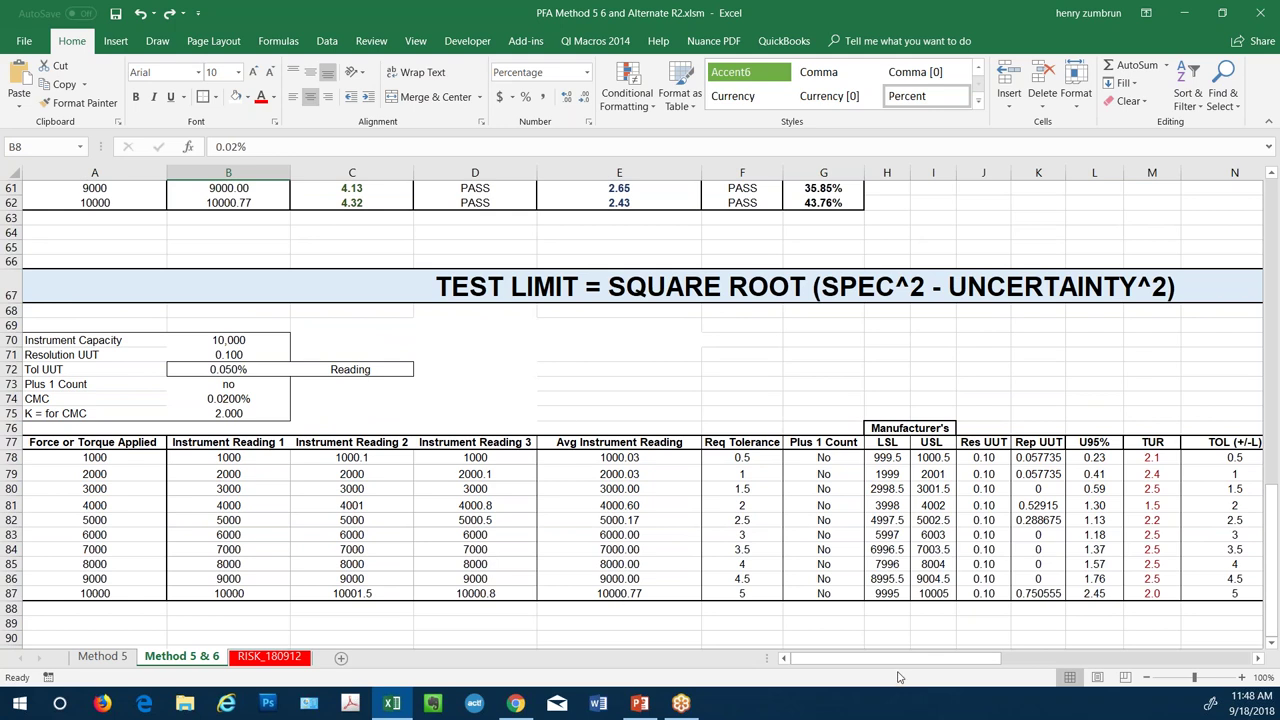
mouse_move(921, 660)
mouse_down()
mouse_move(950, 661)
mouse_move(911, 668)
mouse_up()
scroll(845, 410, up, 3)
scroll(845, 410, up, 9)
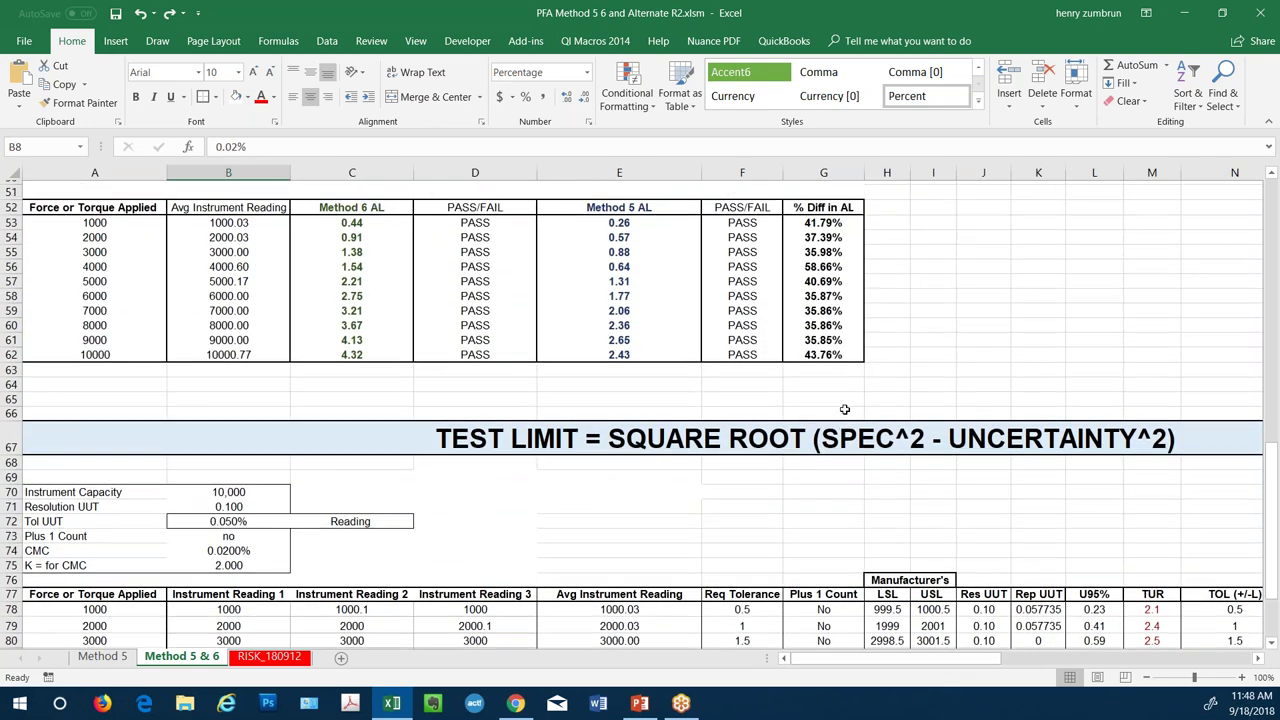
scroll(845, 410, up, 7)
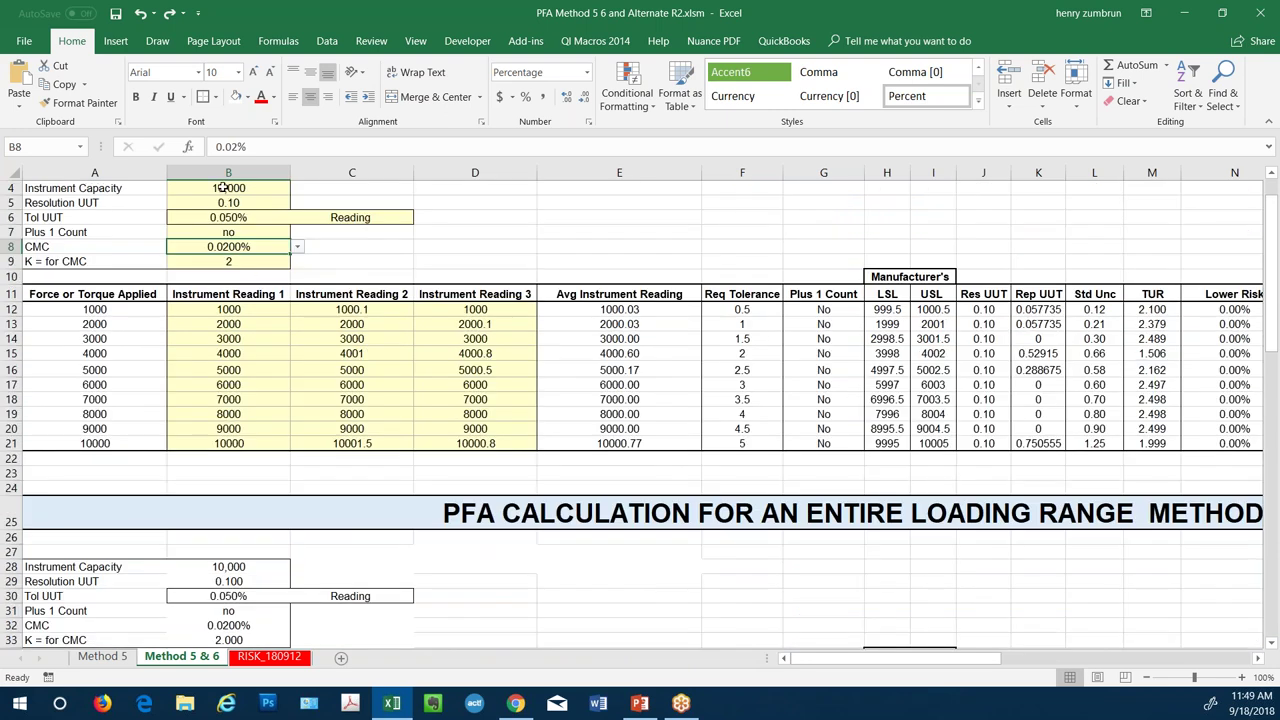
Step: Clear all Instrument Reading 3 values for forces 1000 to 10000 in the Method 5 table and check the Total Risk column
click(236, 312)
drag(465, 312, 492, 440)
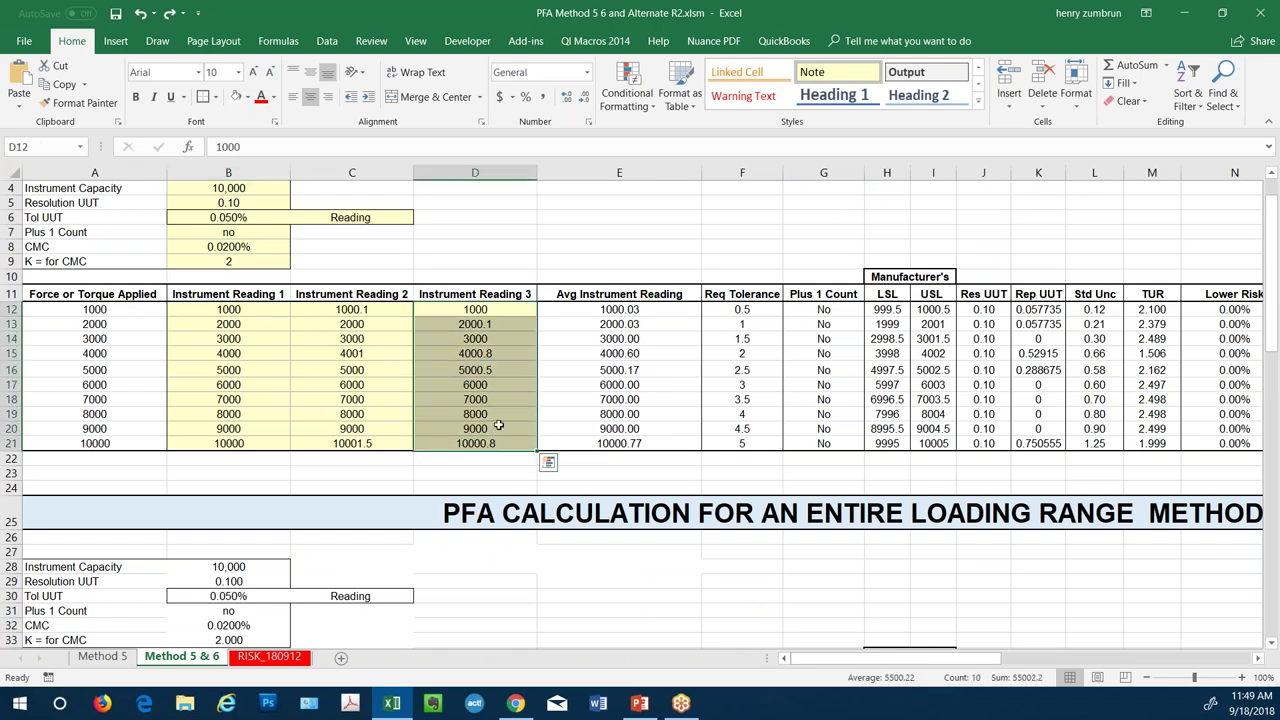
key(Delete)
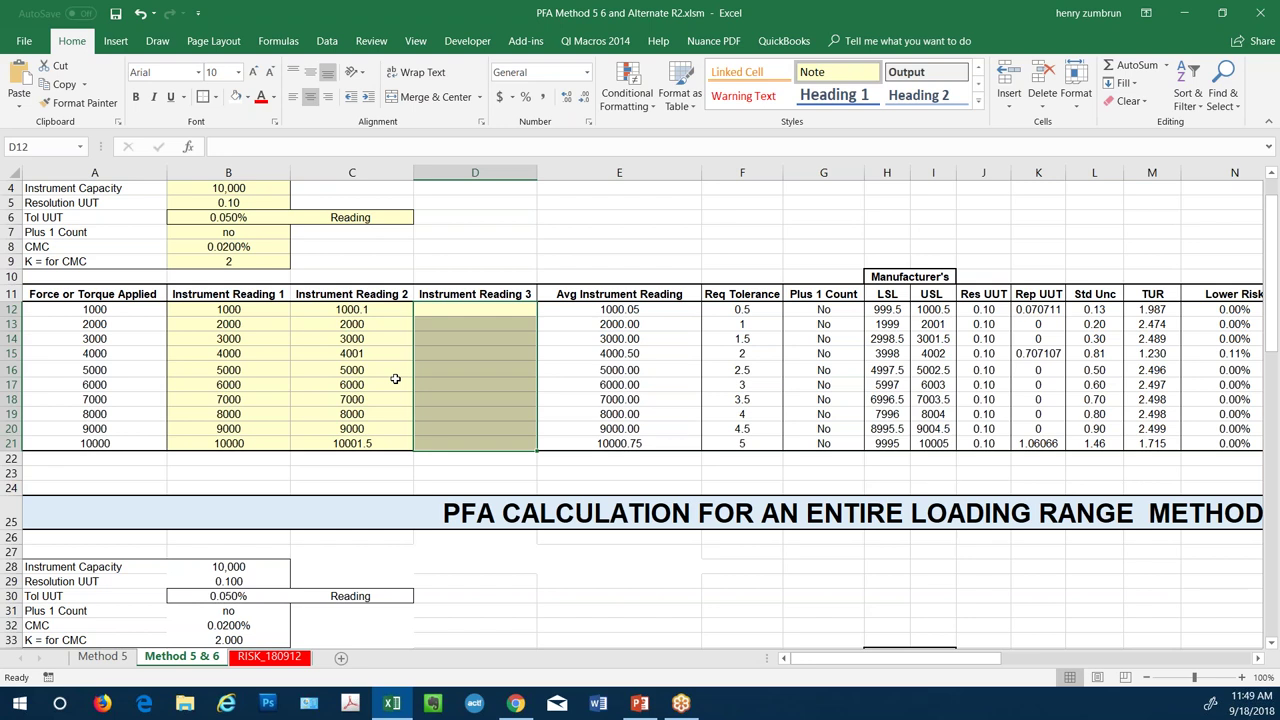
scroll(300, 294, up, 1)
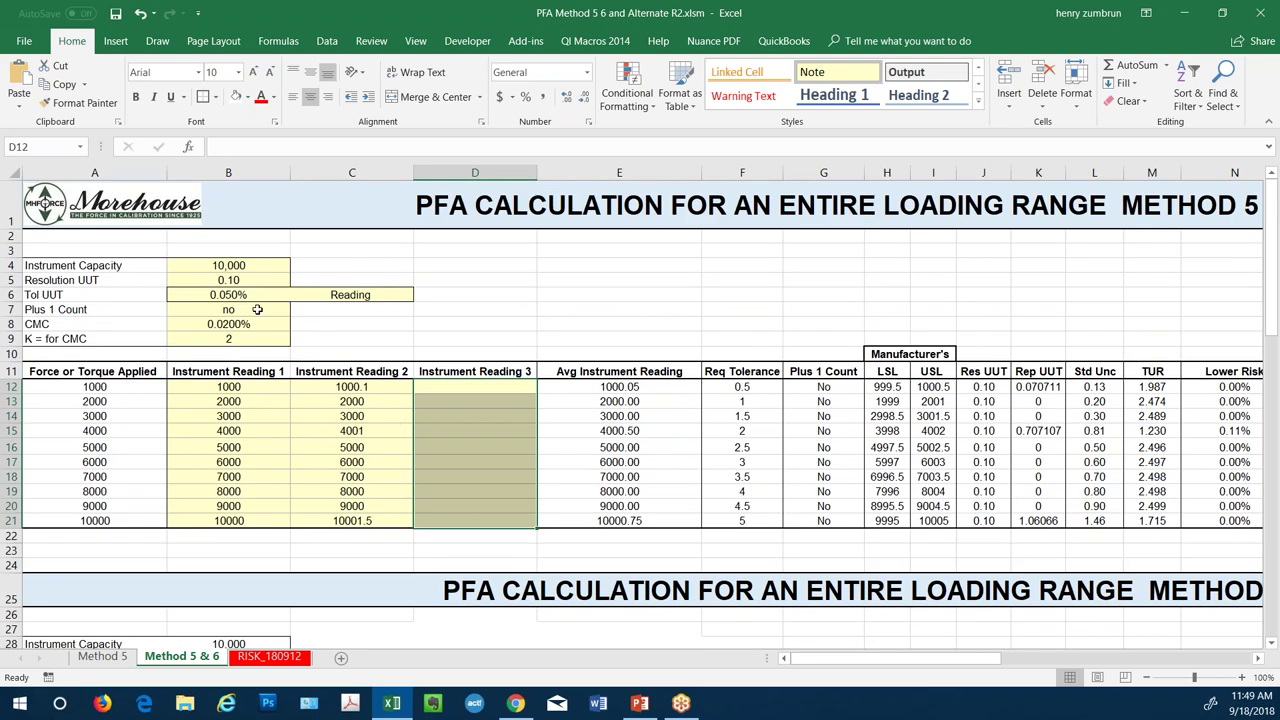
scroll(477, 371, down, 6)
scroll(477, 371, up, 2)
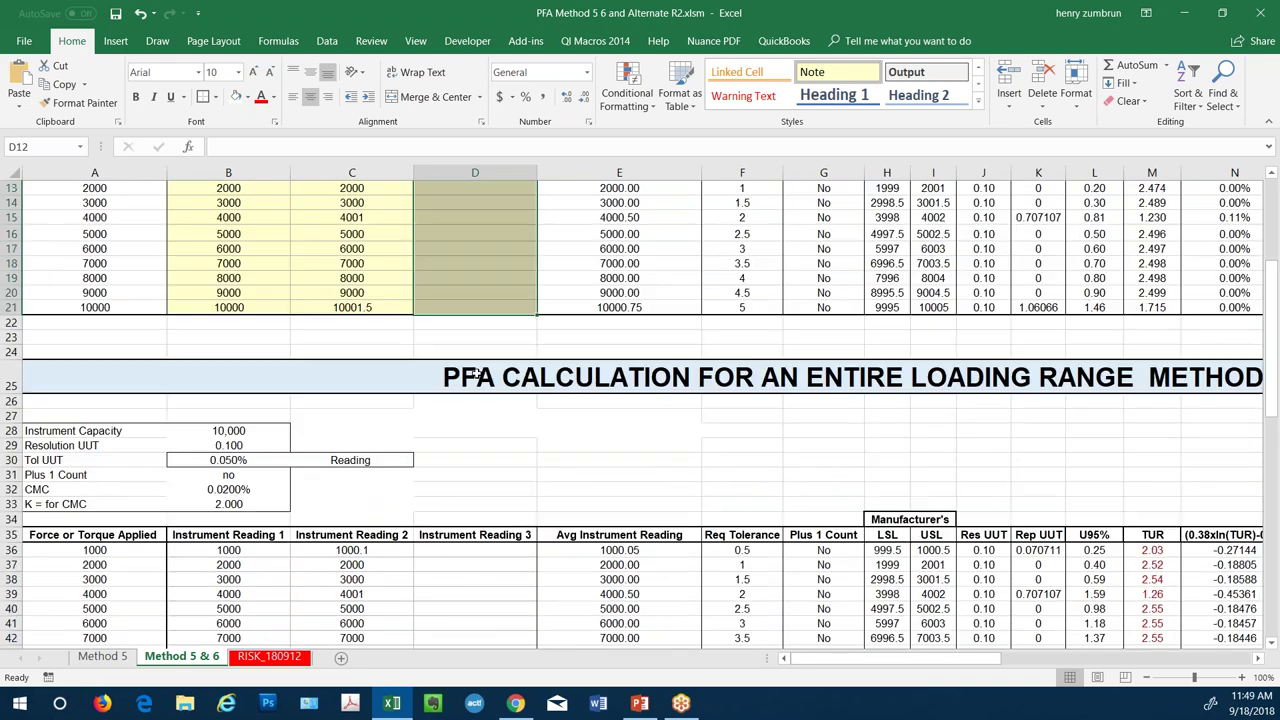
scroll(894, 590, right, 3)
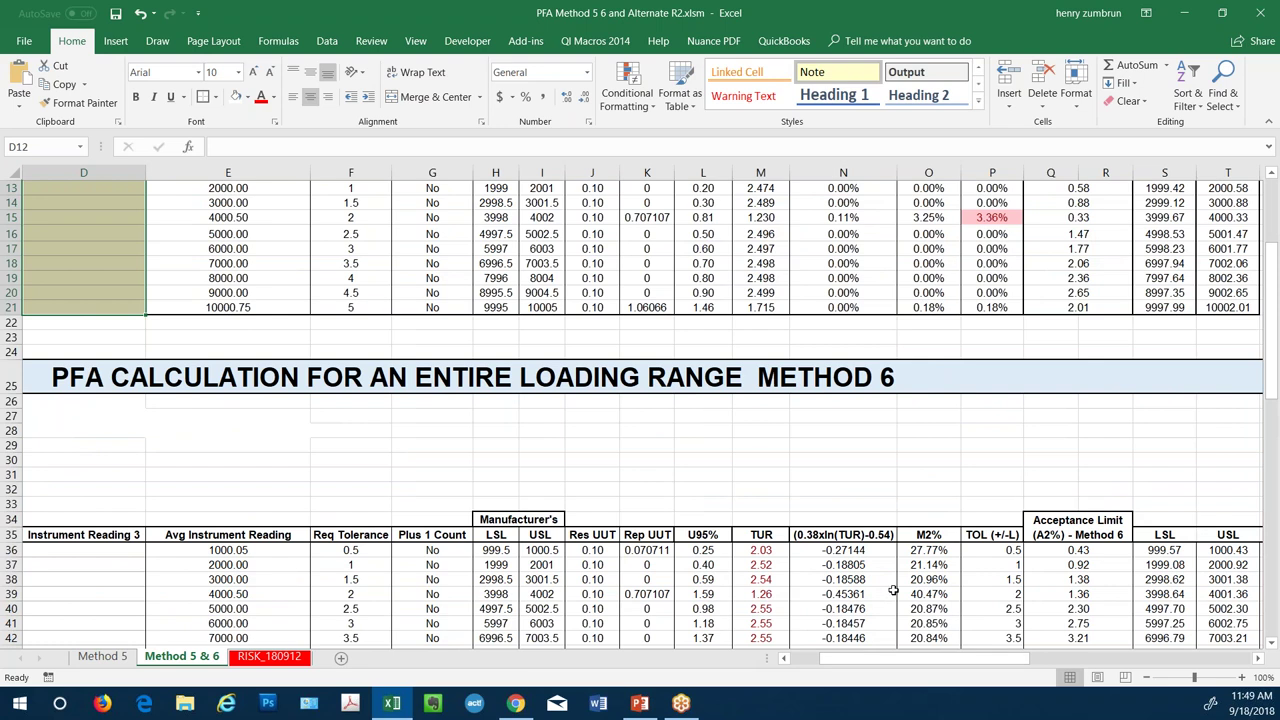
Step: Switch the Method 6 table's uncertainty column to U98% and check the acceptance limits and pass/fail results
scroll(757, 428, down, 3)
click(720, 402)
click(740, 401)
click(702, 428)
drag(896, 659, 921, 668)
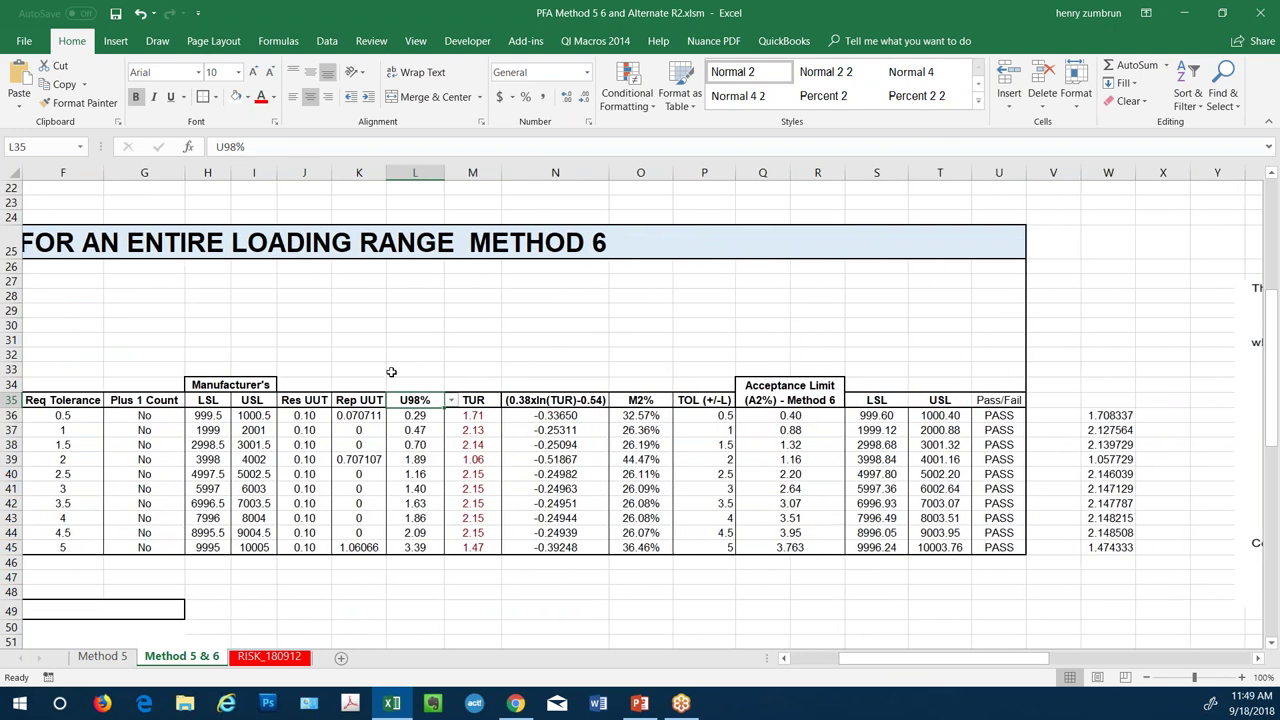
Step: Set the Method 6 uncertainty column back to U95% and return to the Method 5 table
click(451, 400)
click(350, 414)
drag(892, 662, 707, 669)
scroll(599, 375, up, 5)
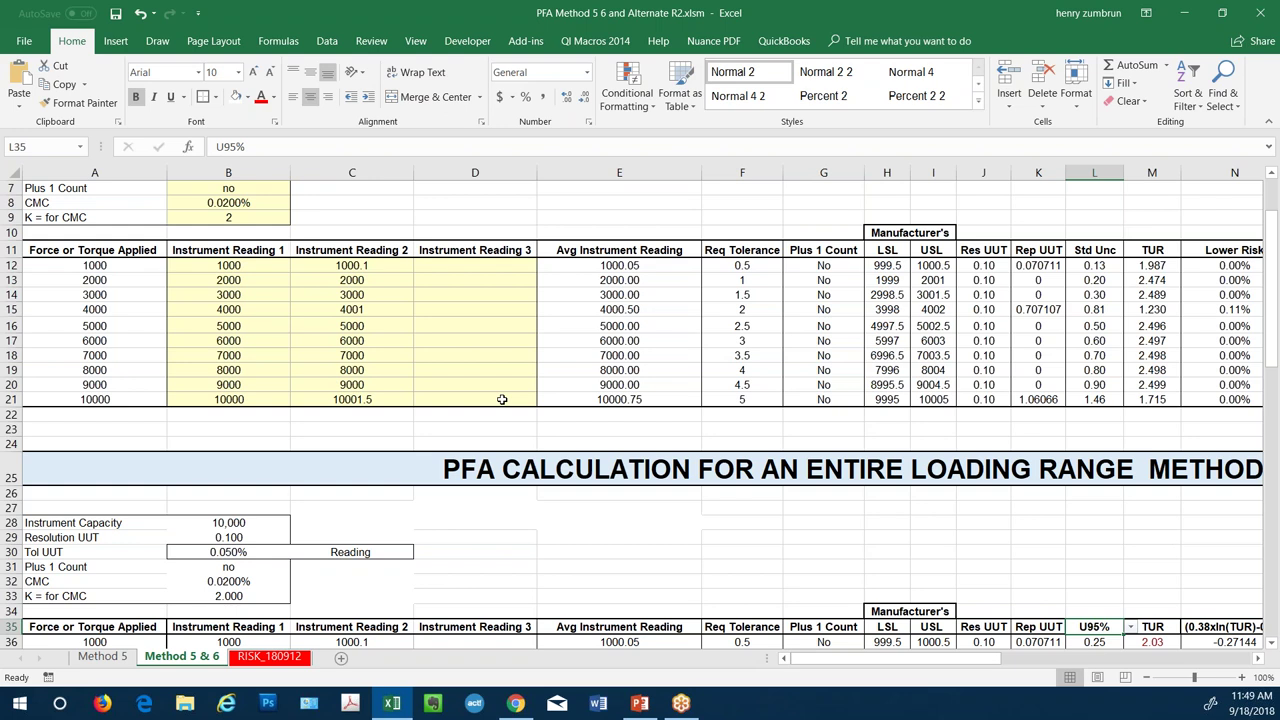
scroll(502, 399, up, 2)
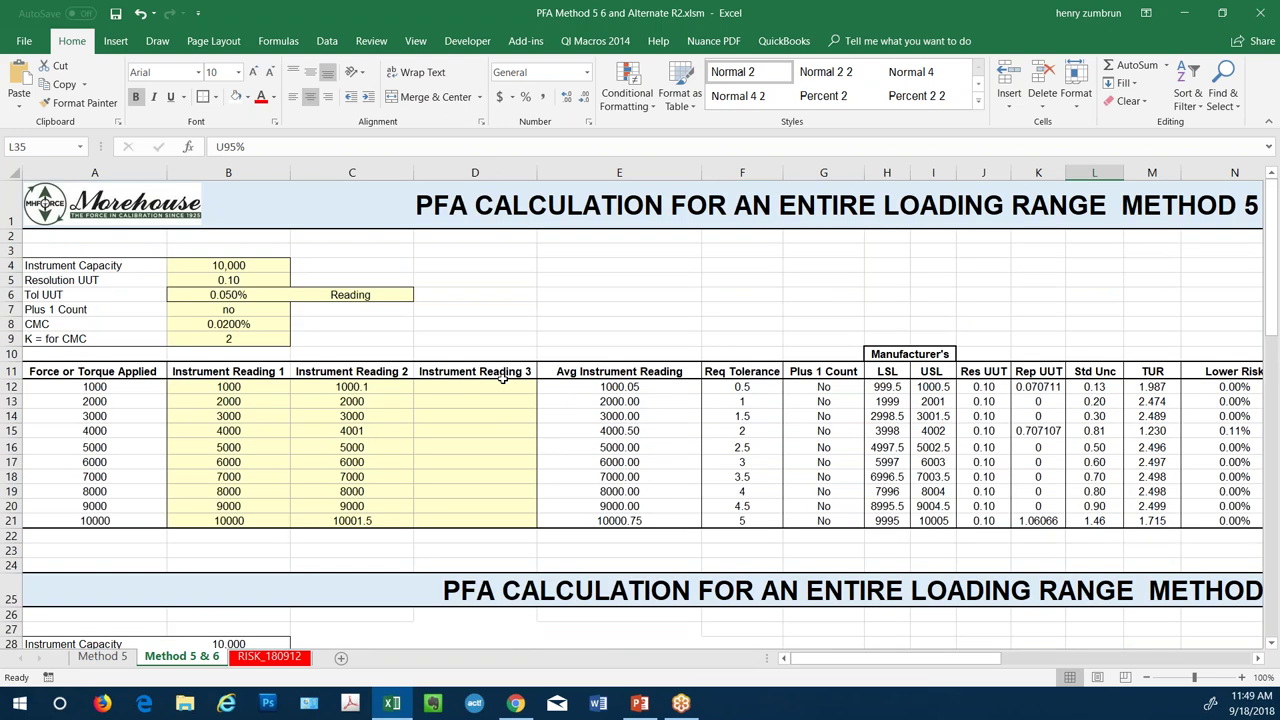